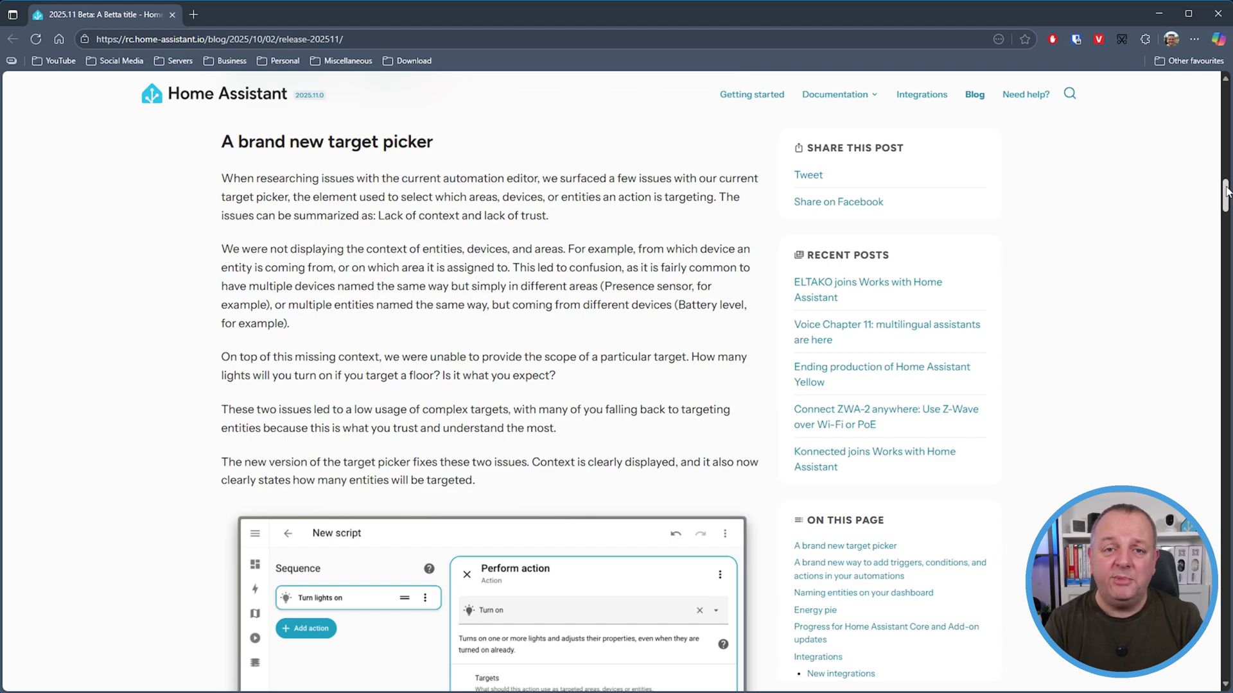
- Scroll the release notes to the Target details screenshot and open the target's entity choices
{"action": "scroll", "coordinate": [1226, 191], "scroll_direction": "down", "scroll_amount": 1}
{"action": "left_click_drag", "start_coordinate": [1226, 191], "coordinate": [1226, 204]}
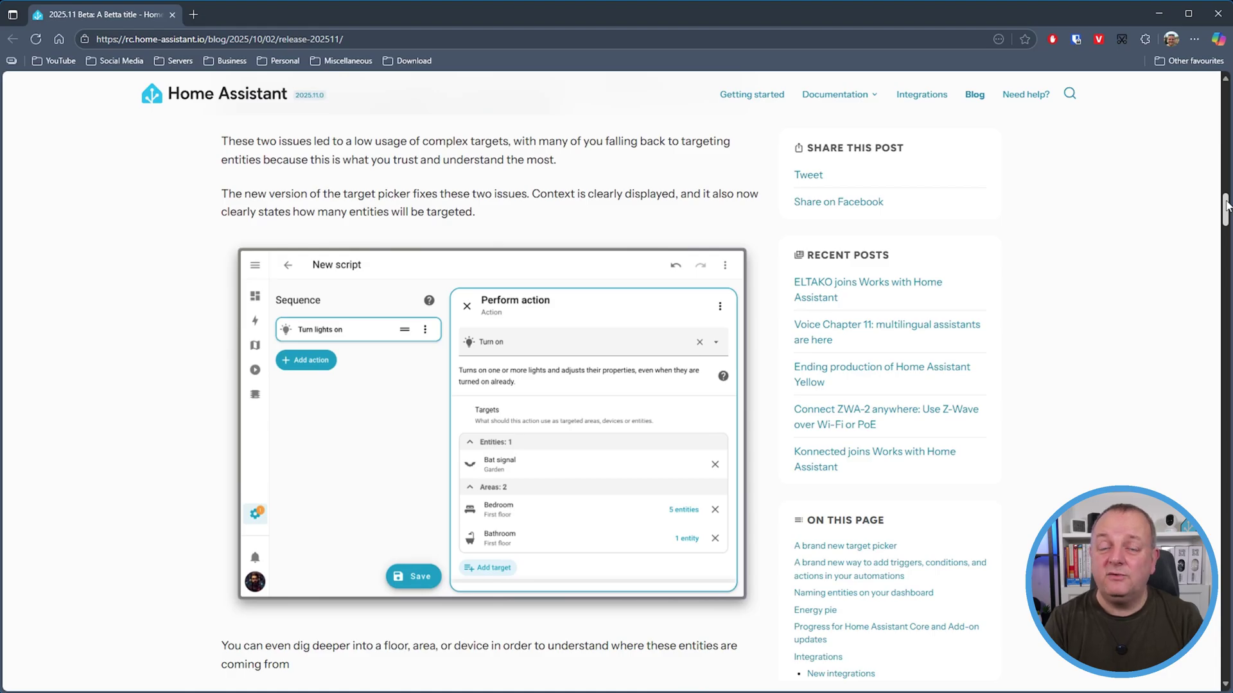
{"action": "left_click_drag", "start_coordinate": [1226, 204], "coordinate": [1227, 232]}
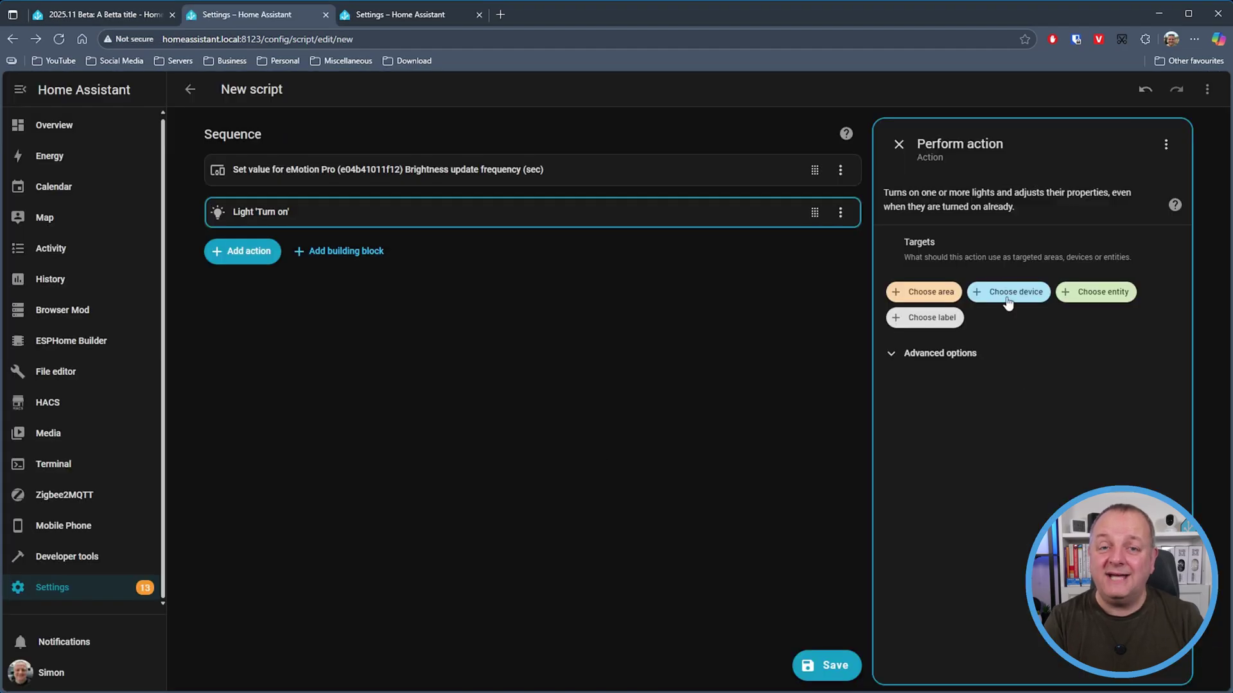
{"action": "left_click", "coordinate": [1005, 299]}
- Add a Light: Turn on action to the script by searching 'turn', and open its target picker
{"action": "scroll", "coordinate": [1027, 417], "scroll_direction": "down", "scroll_amount": 3}
{"action": "left_click", "coordinate": [1114, 437]}
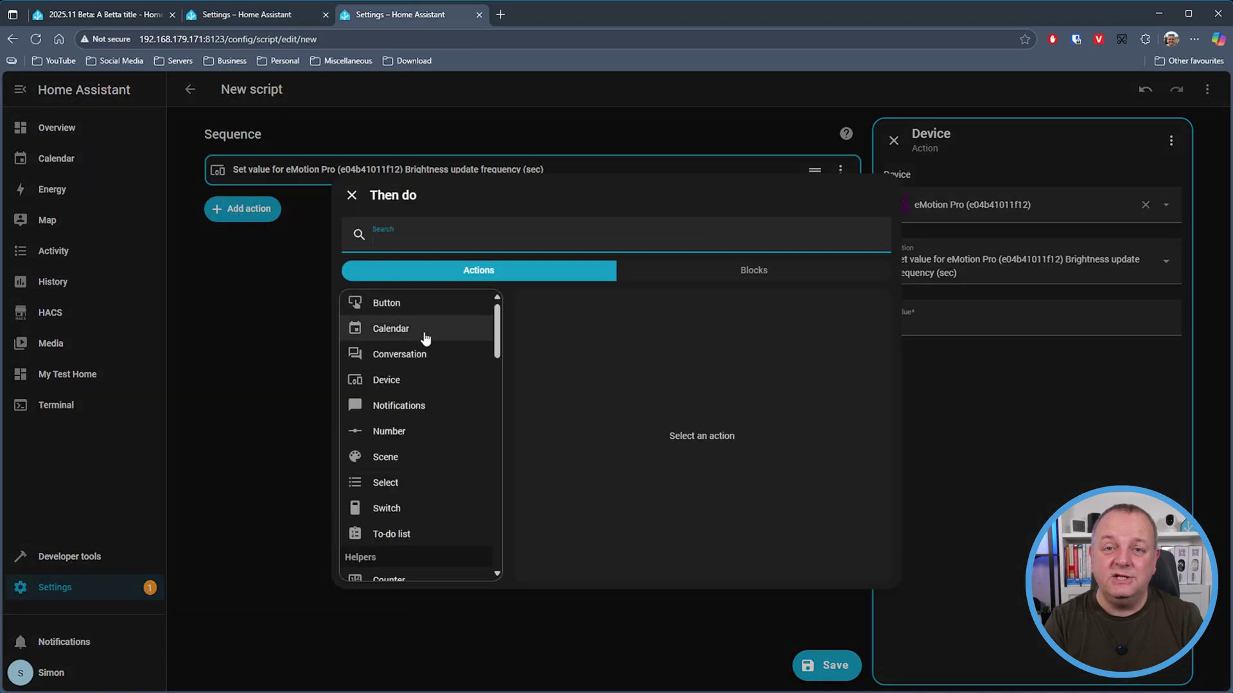
{"action": "type", "text": "turn"}
{"action": "scroll", "coordinate": [538, 526], "scroll_direction": "down", "scroll_amount": 5}
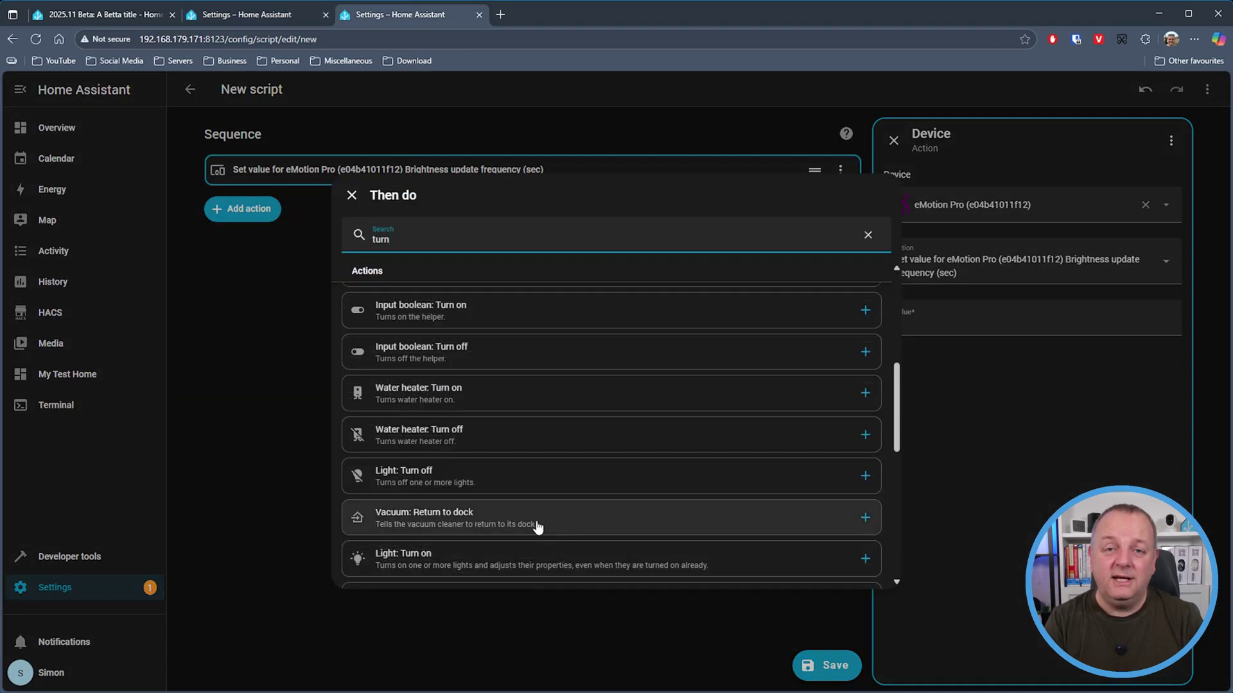
{"action": "left_click", "coordinate": [529, 550]}
{"action": "left_click", "coordinate": [930, 273]}
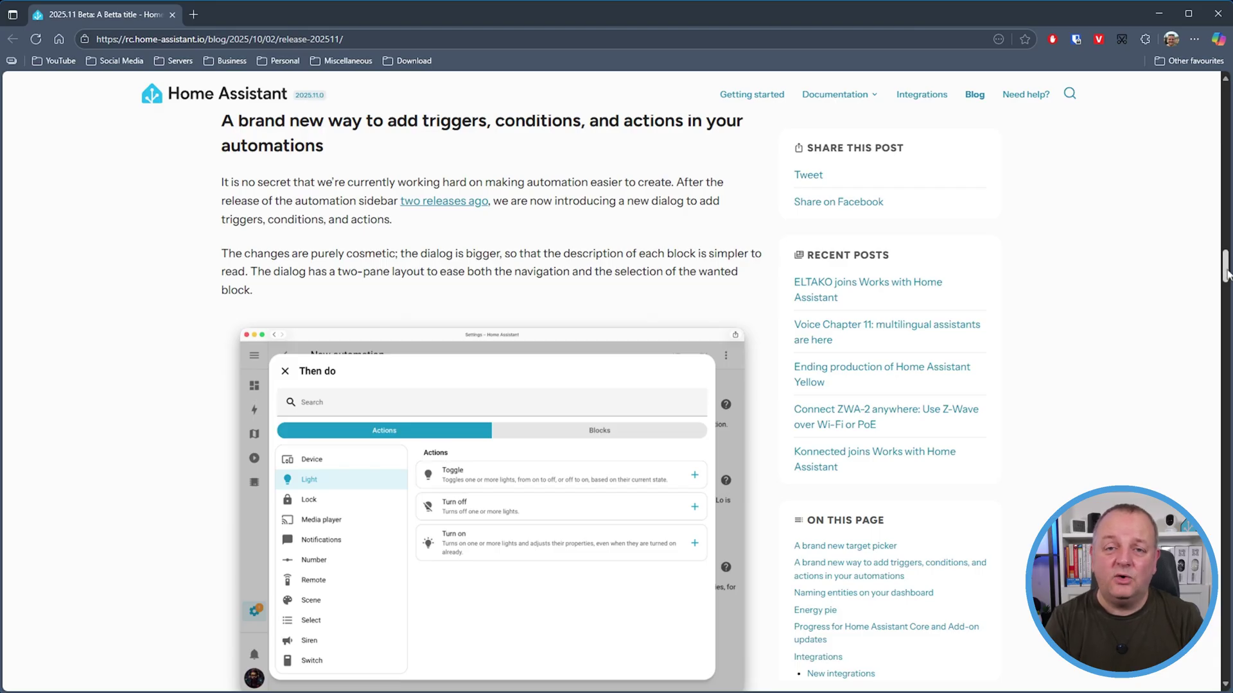
{"action": "left_click_drag", "start_coordinate": [1226, 273], "coordinate": [1226, 301]}
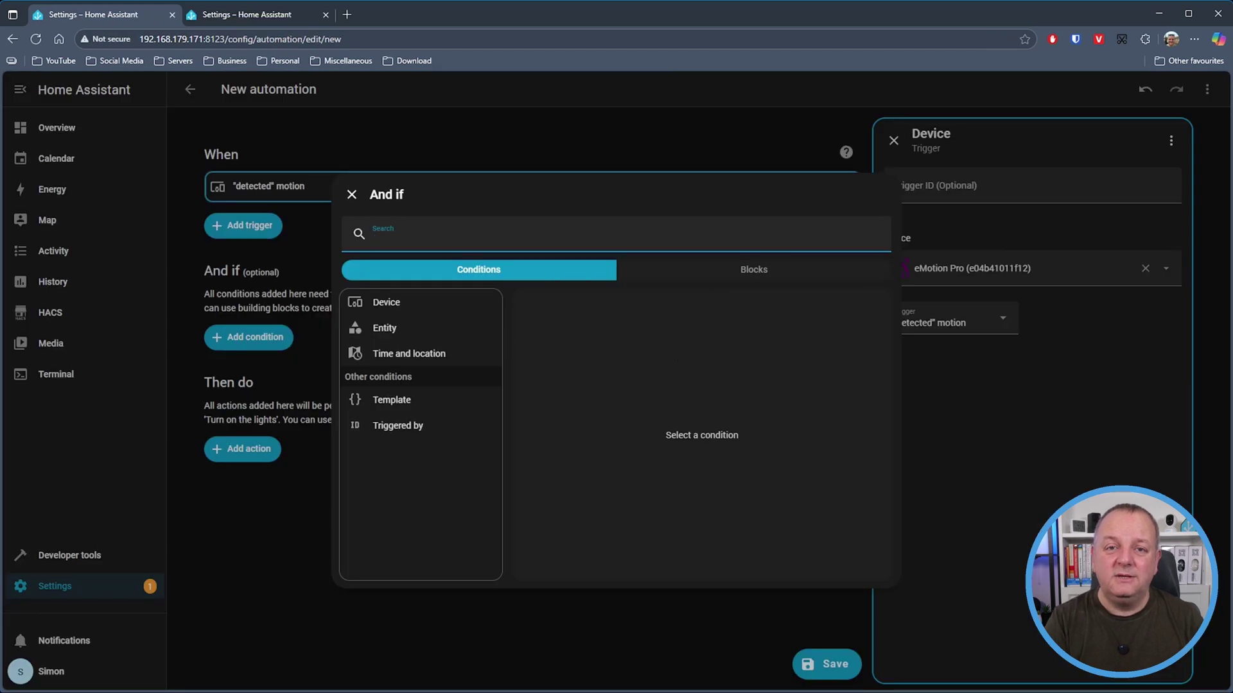
- Browse the building blocks and conditions lists, then open the automation's list of actions to add
{"action": "left_click", "coordinate": [721, 270]}
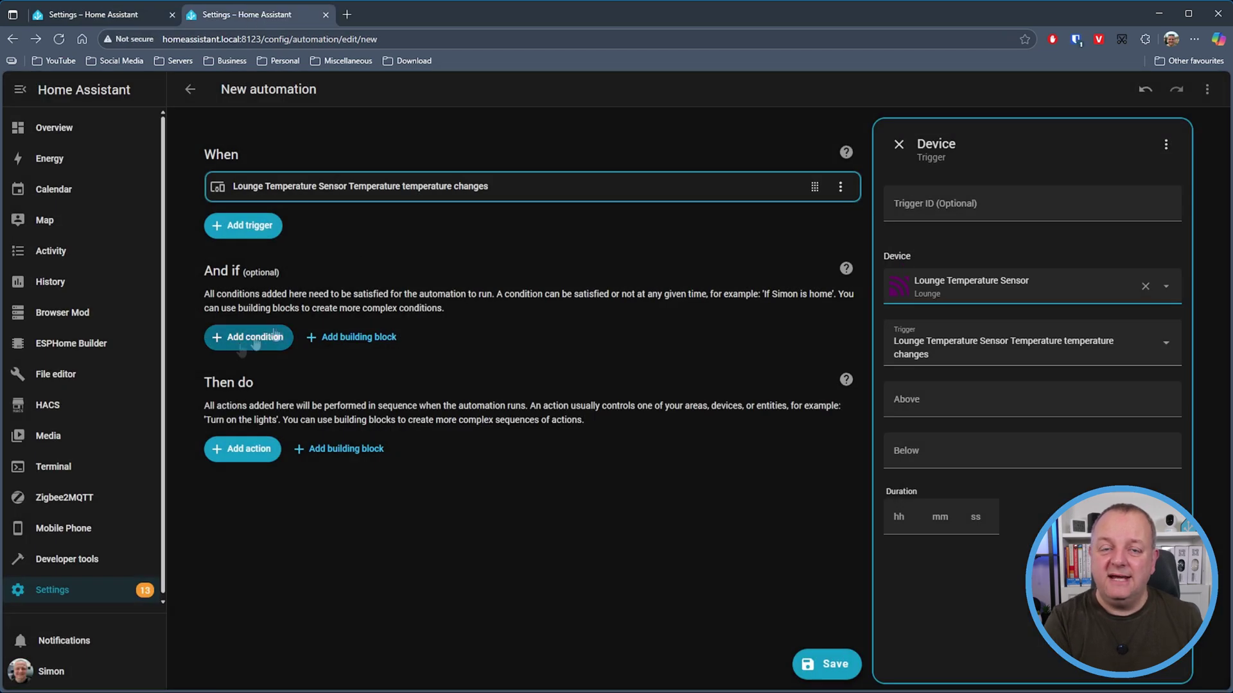
{"action": "left_click", "coordinate": [256, 337]}
{"action": "left_click", "coordinate": [463, 238]}
{"action": "left_click", "coordinate": [347, 338]}
{"action": "key", "text": "Escape"}
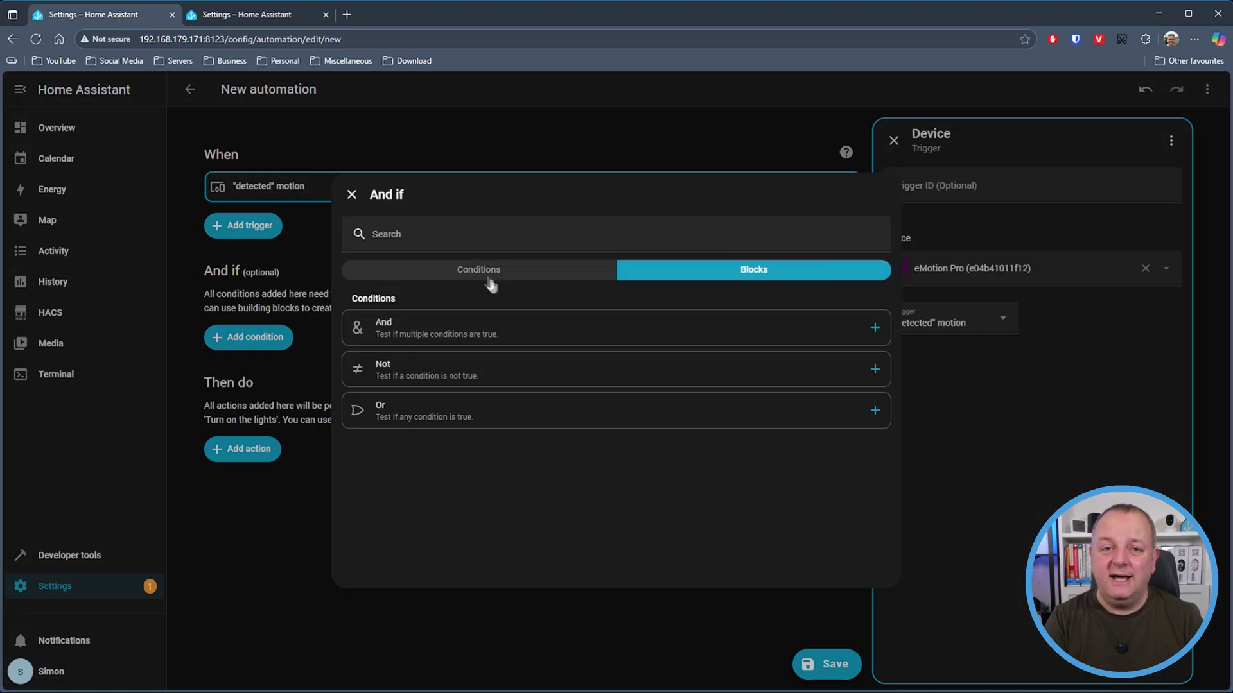
{"action": "left_click", "coordinate": [490, 273]}
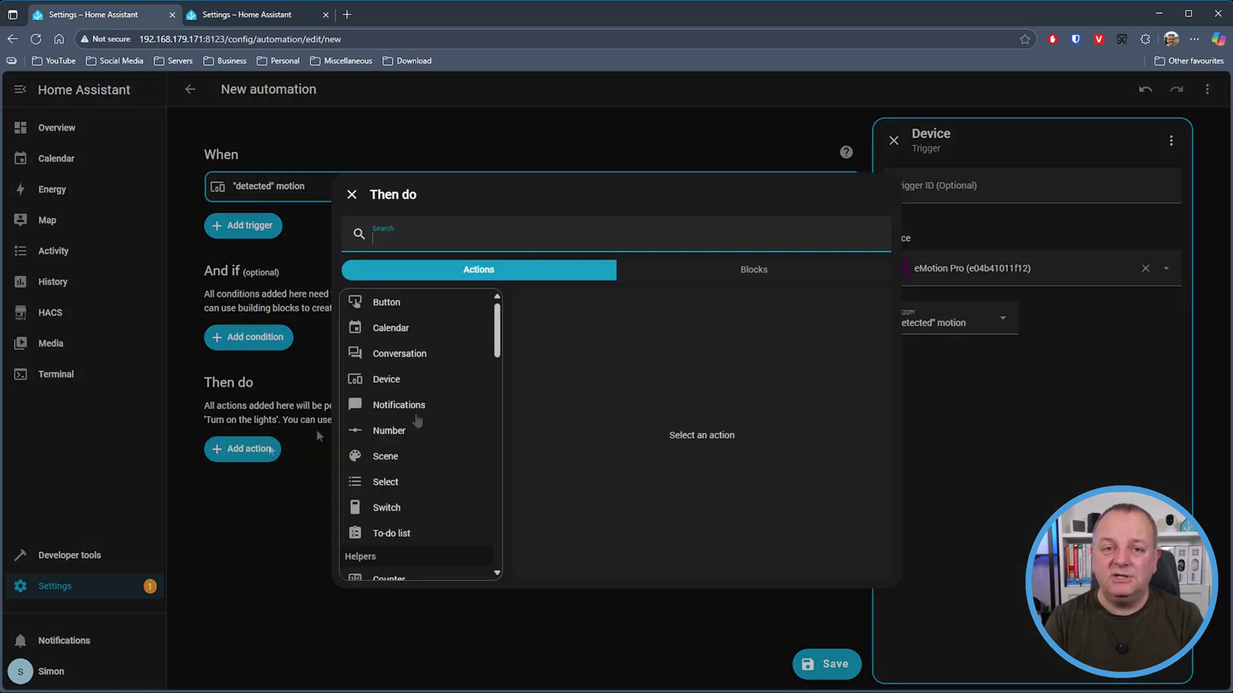
{"action": "scroll", "coordinate": [446, 488], "scroll_direction": "down", "scroll_amount": 5}
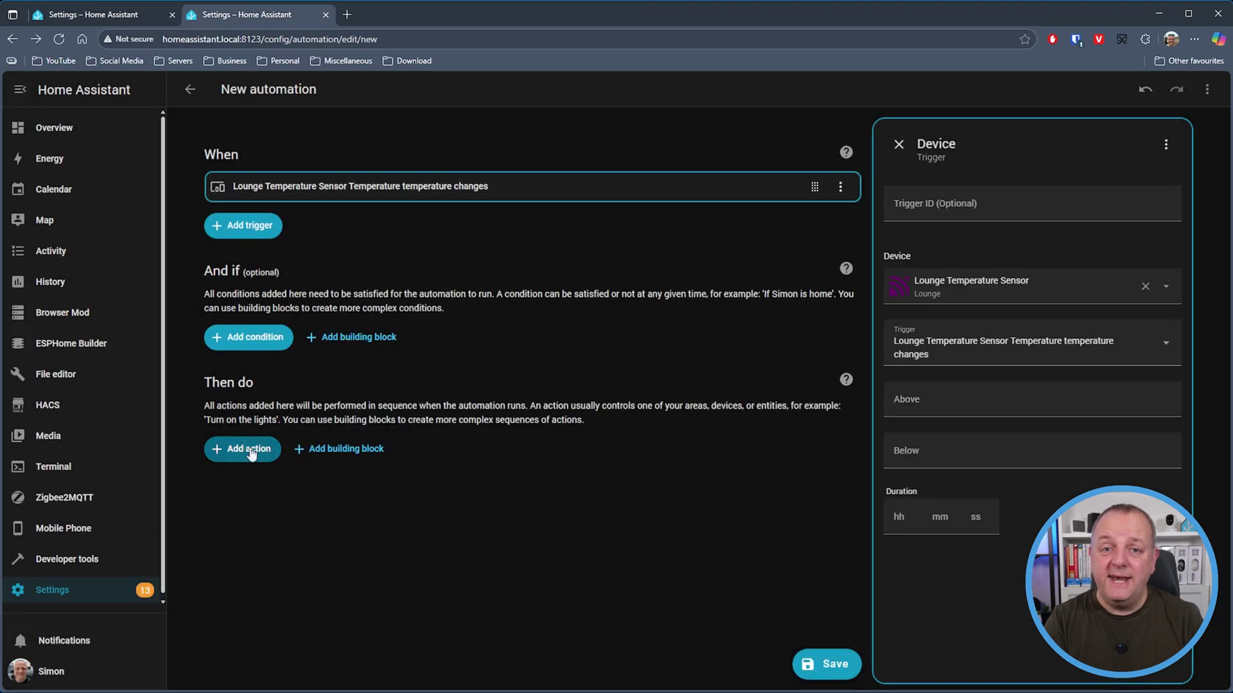
{"action": "left_click", "coordinate": [250, 449]}
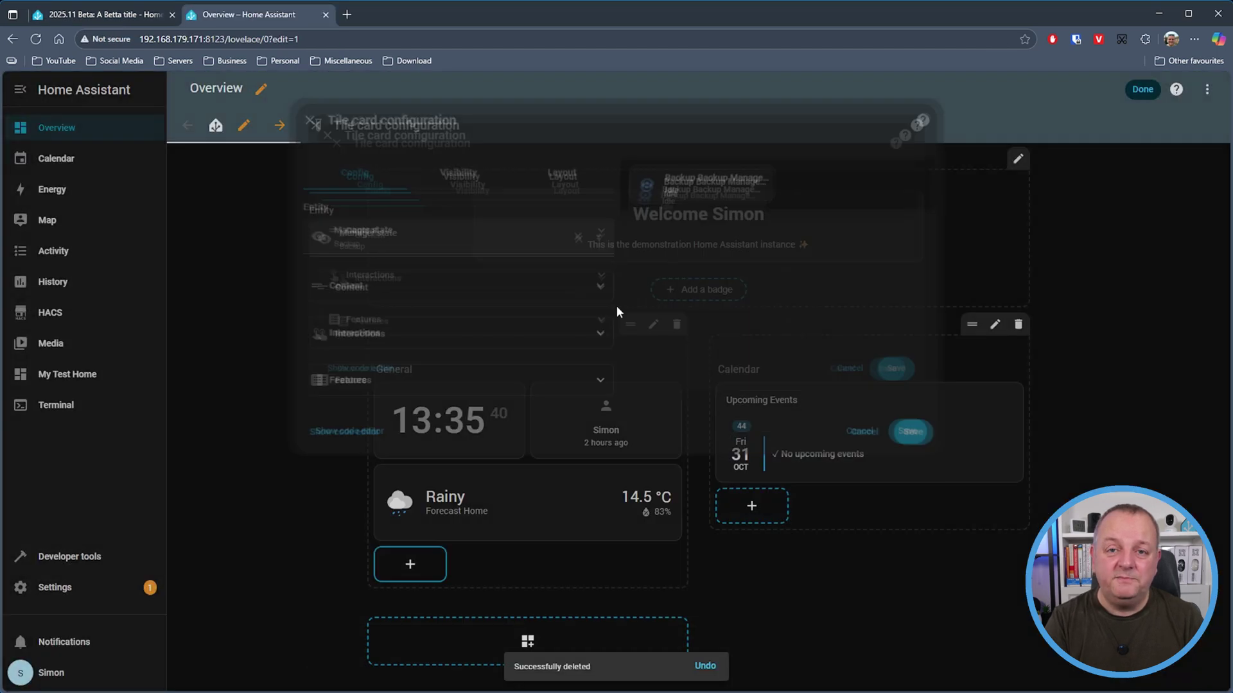
- Set the tile card's entity to HP ENVY 4500 series
{"action": "left_click", "coordinate": [429, 250]}
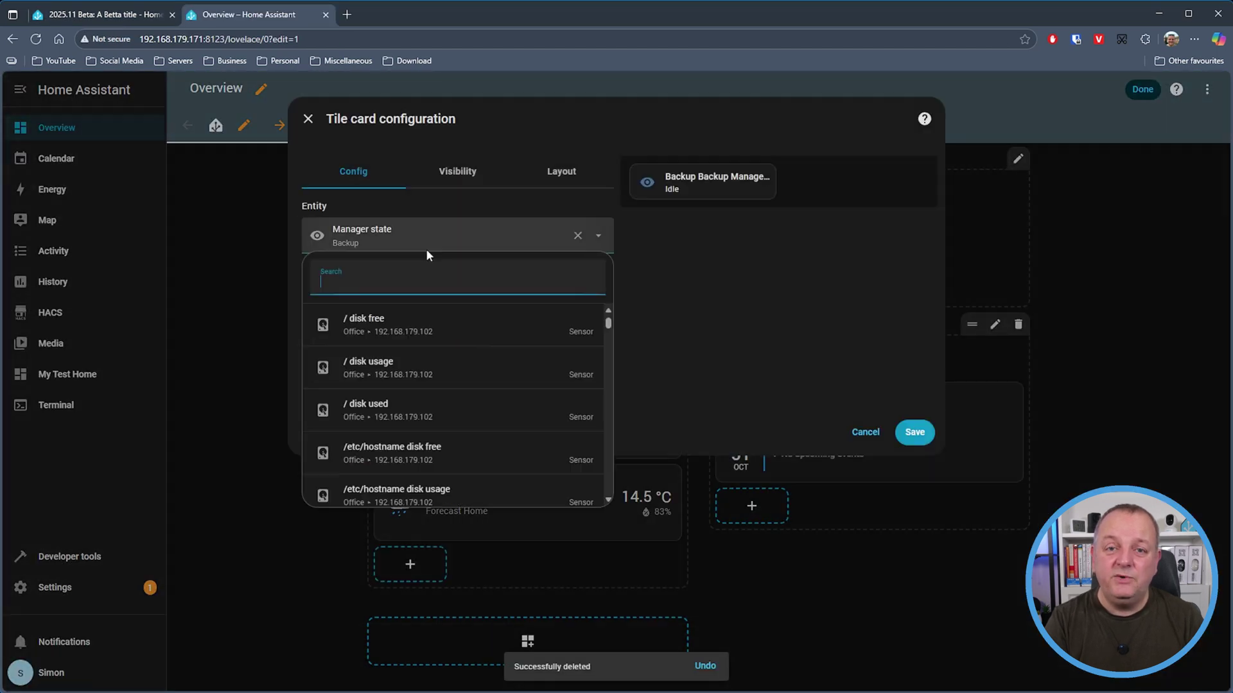
{"action": "type", "text": "hp"}
{"action": "left_click", "coordinate": [407, 324]}
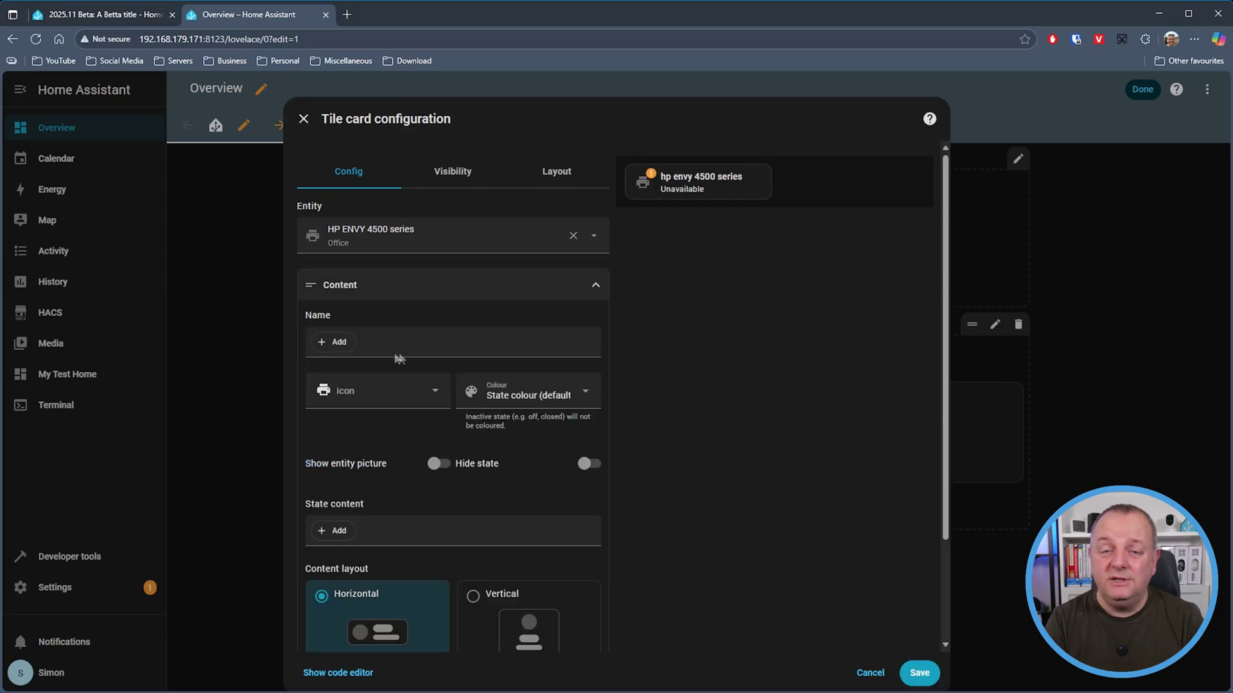
- Name the card by Area followed by Device, then enter the custom name 'My Printer'
{"action": "left_click", "coordinate": [345, 349]}
{"action": "left_click", "coordinate": [327, 473]}
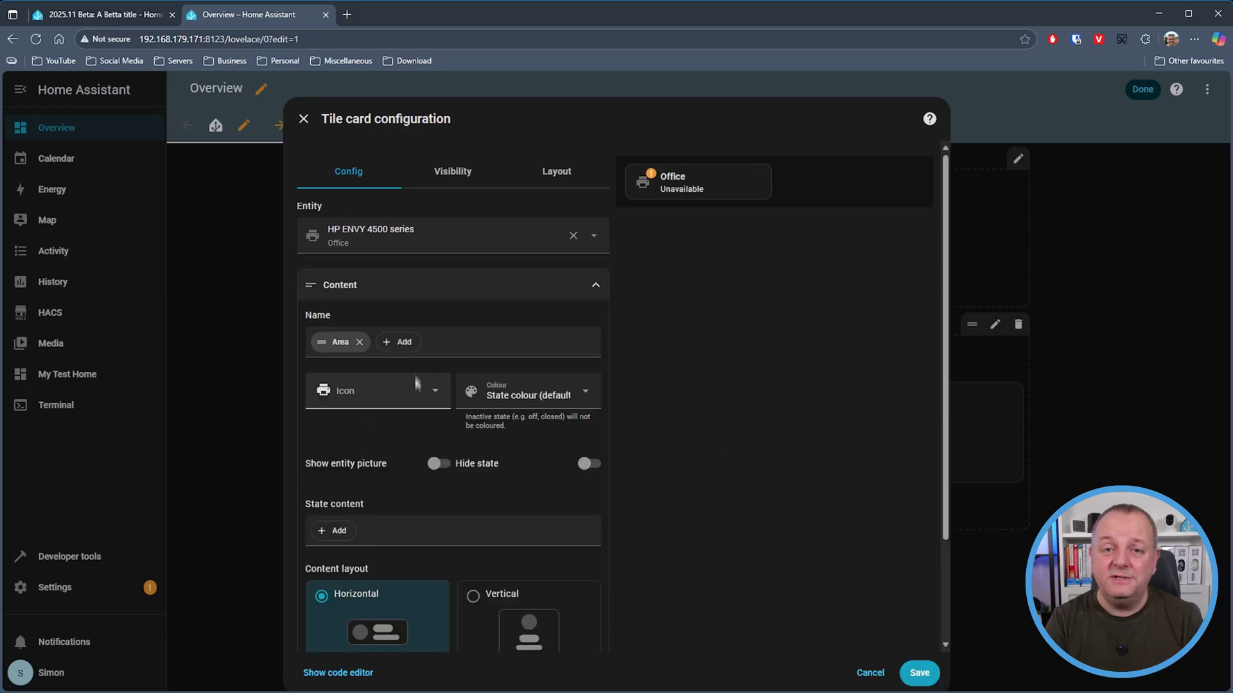
{"action": "left_click", "coordinate": [409, 349]}
{"action": "left_click", "coordinate": [480, 429]}
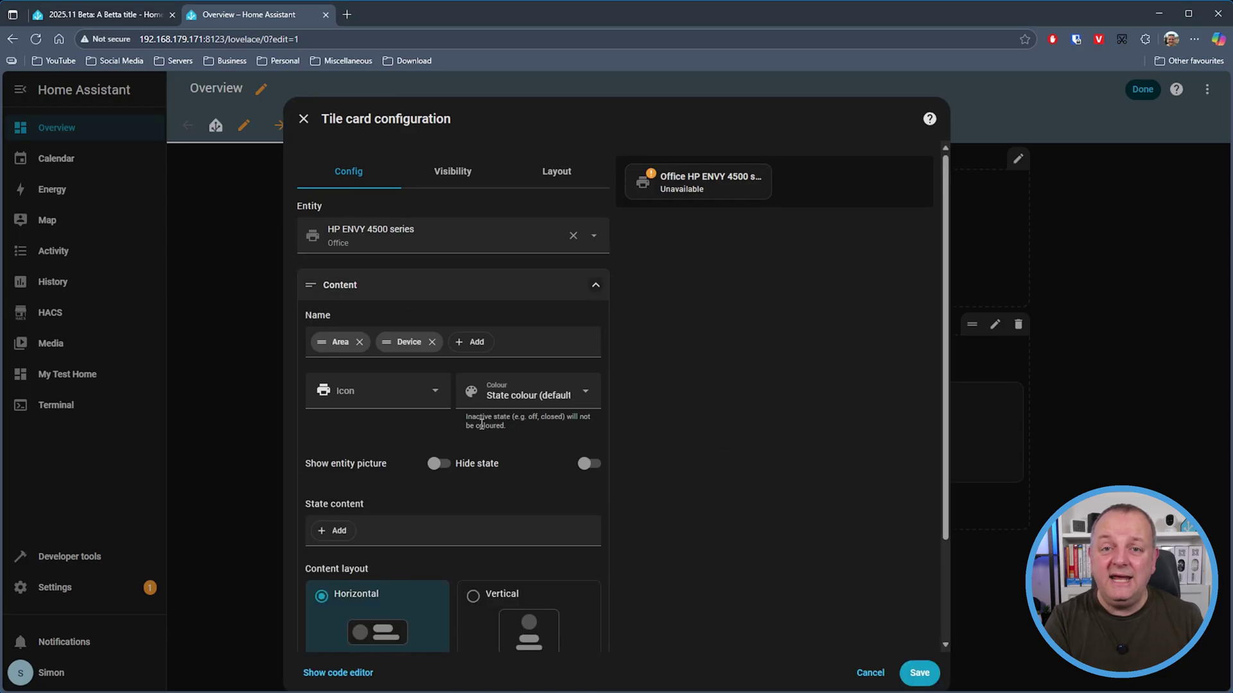
{"action": "left_click", "coordinate": [441, 354]}
{"action": "left_click", "coordinate": [416, 303]}
{"action": "left_click", "coordinate": [495, 338]}
{"action": "type", "text": "M"}
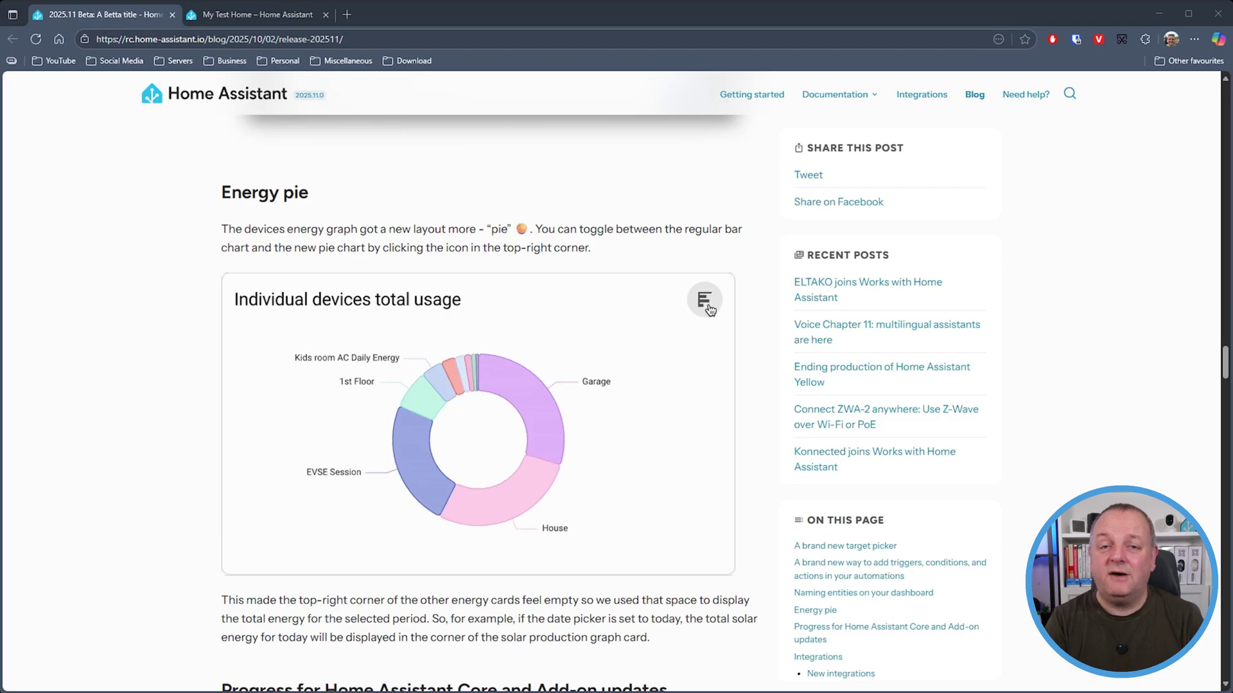
- Toggle the energy chart between bar and pie views, ending on the pie chart
{"action": "left_click", "coordinate": [709, 307]}
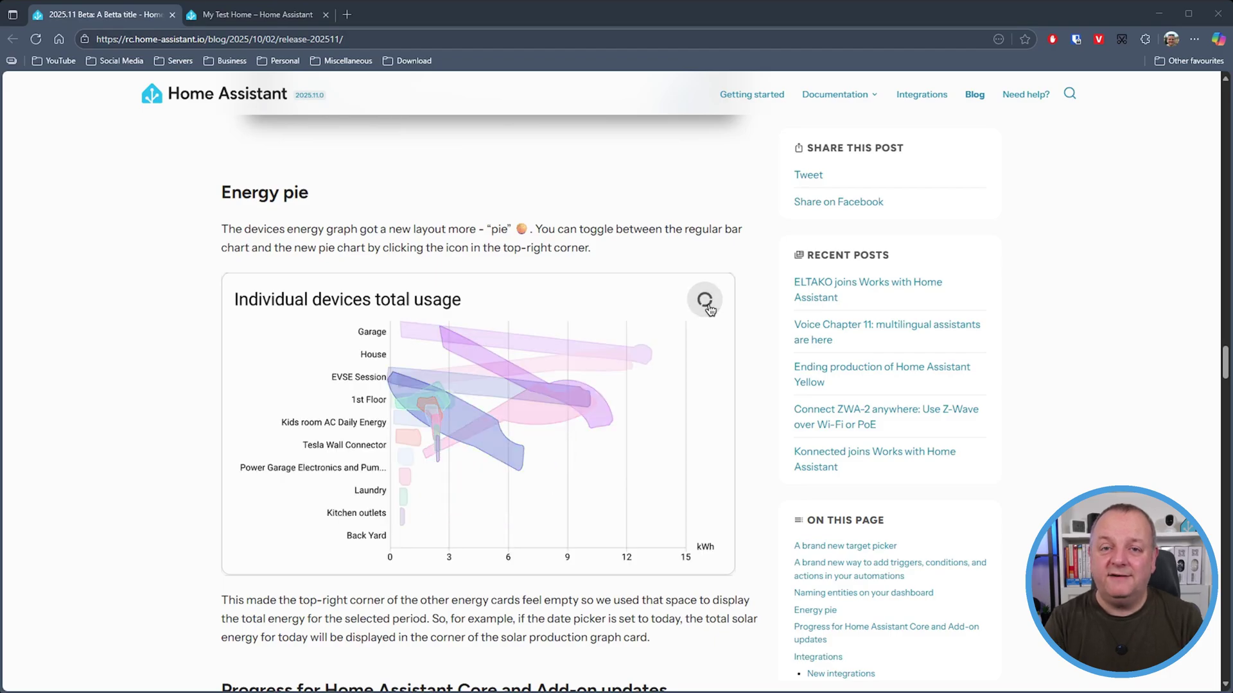
{"action": "left_click", "coordinate": [708, 306]}
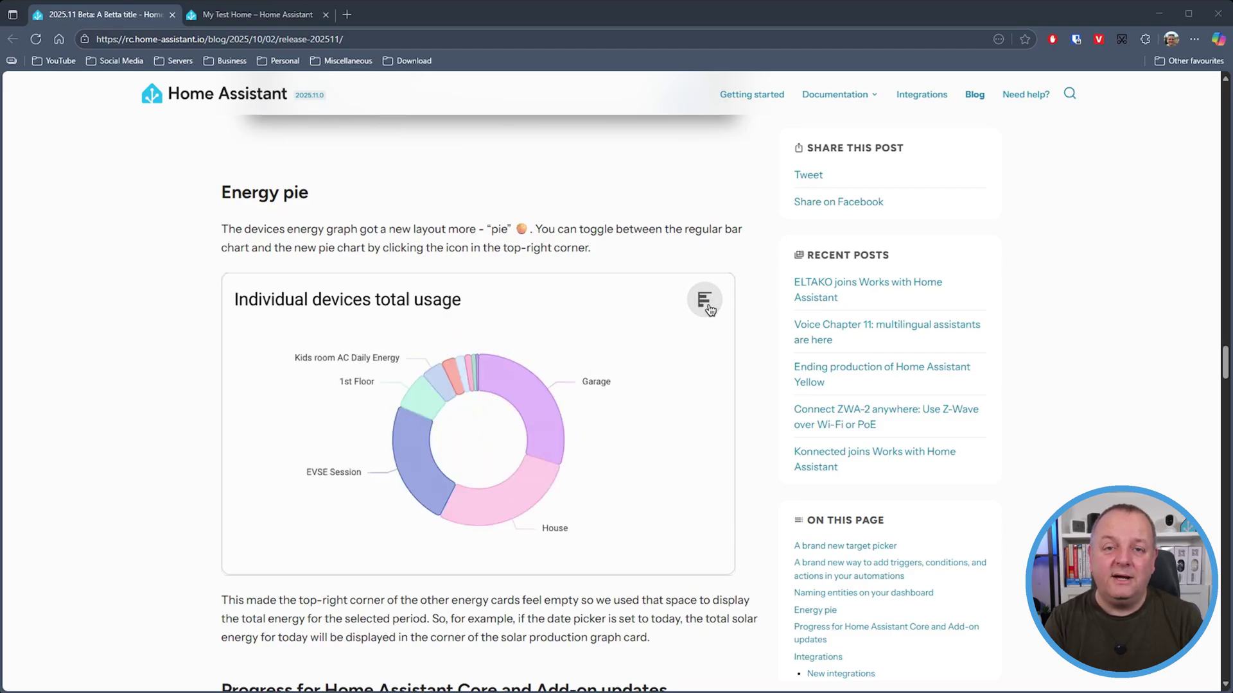
{"action": "left_click", "coordinate": [709, 306]}
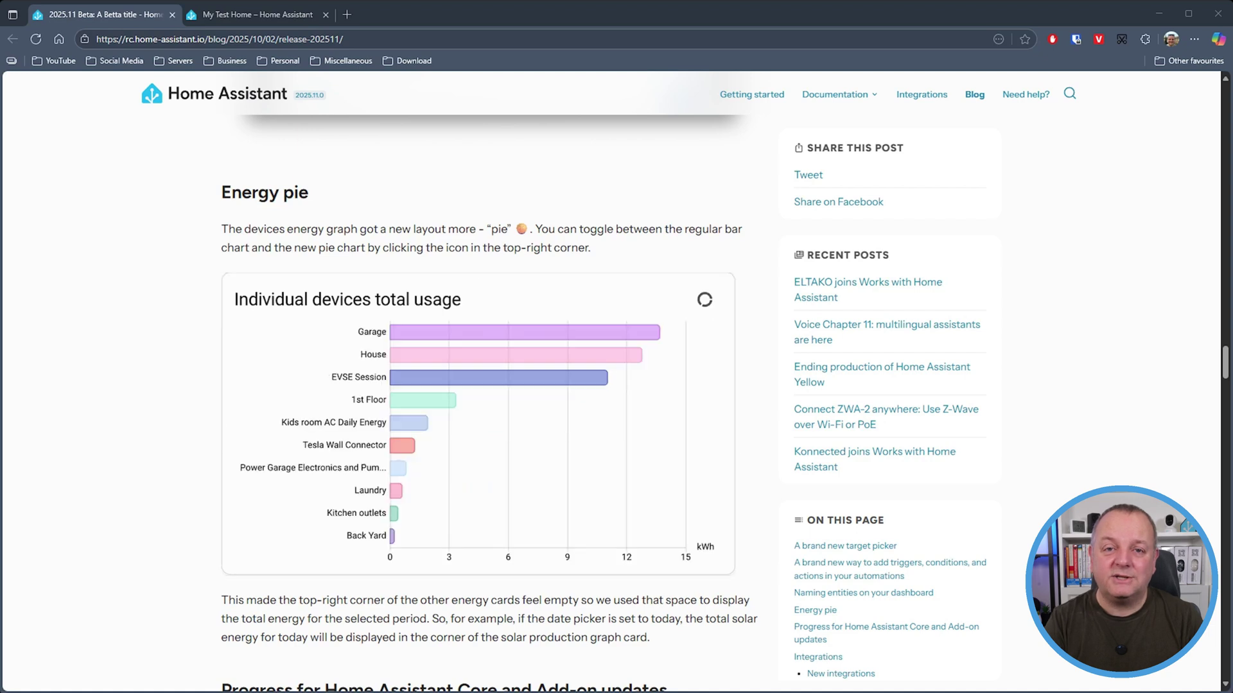
{"action": "left_click", "coordinate": [709, 308]}
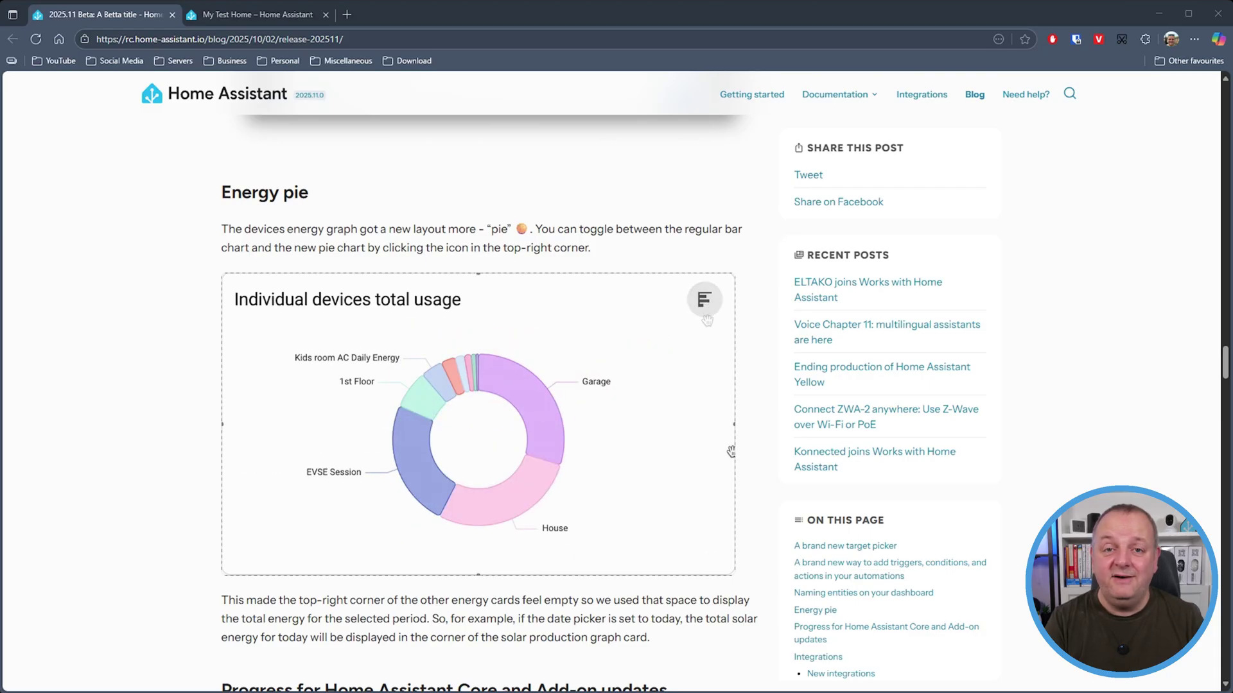
- Page down the release notes to the update progress section
{"action": "key", "text": "Page_Down"}
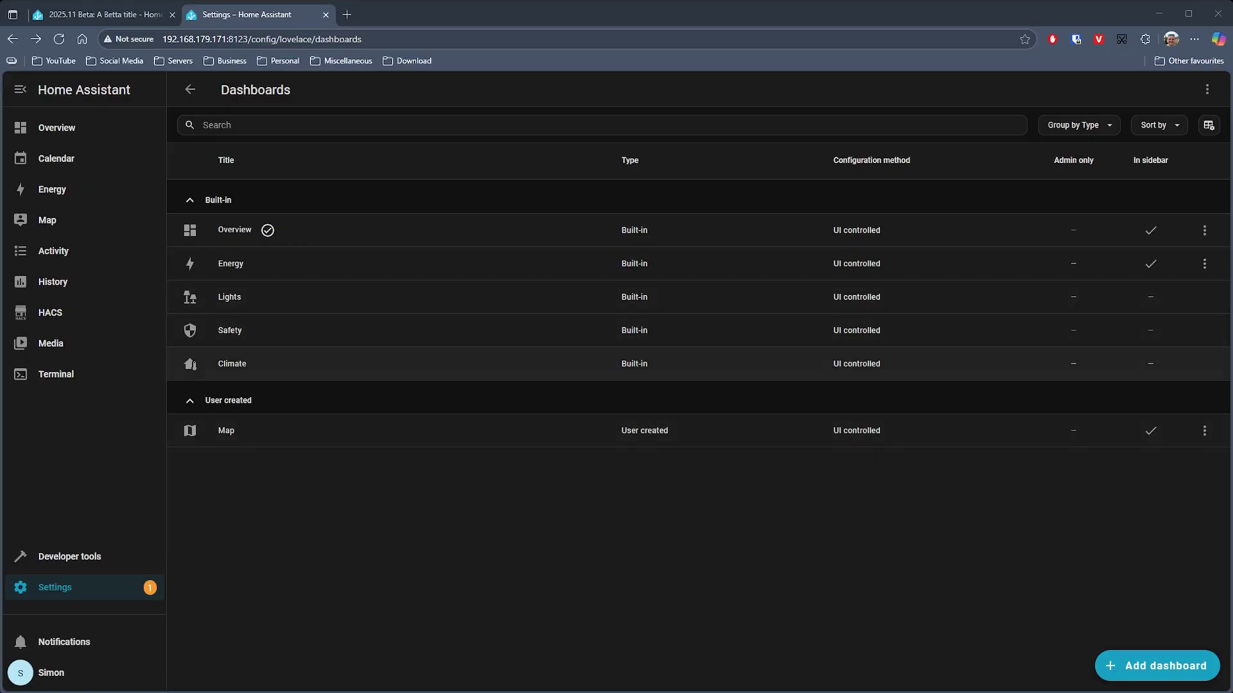
- Create a dashboard from a template titled 'My Test Home' and open it
{"action": "left_click", "coordinate": [1156, 665]}
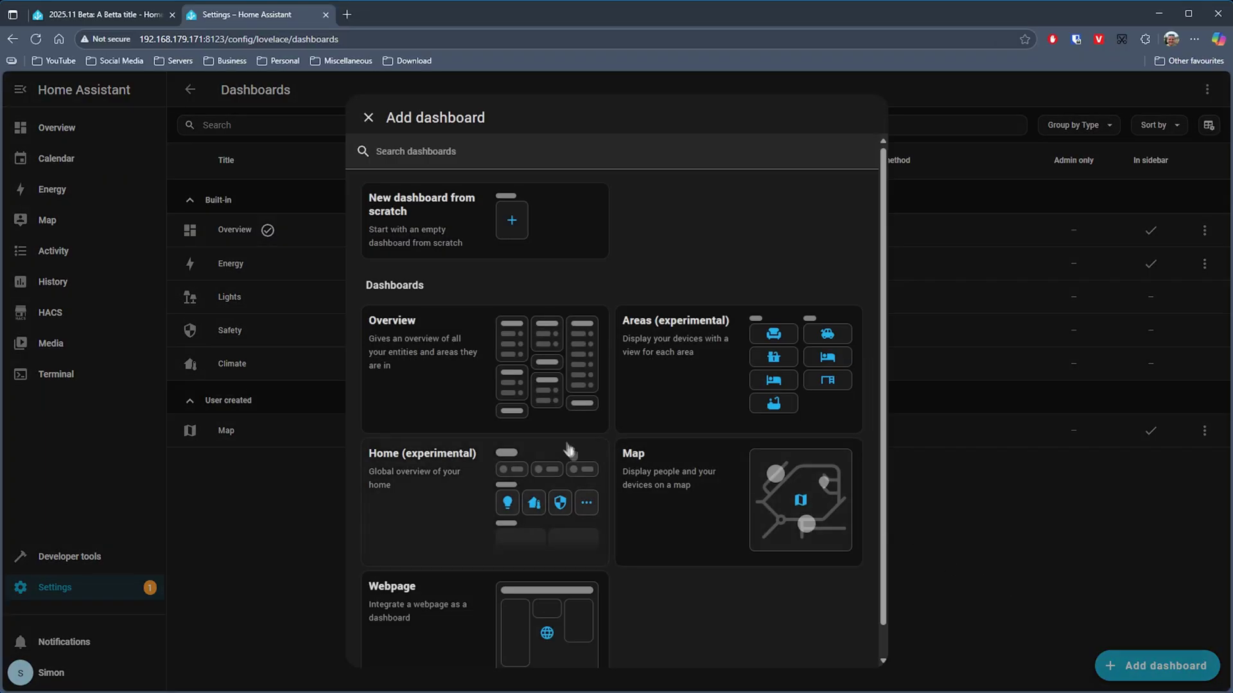
{"action": "left_click", "coordinate": [422, 497]}
{"action": "type", "text": "My"}
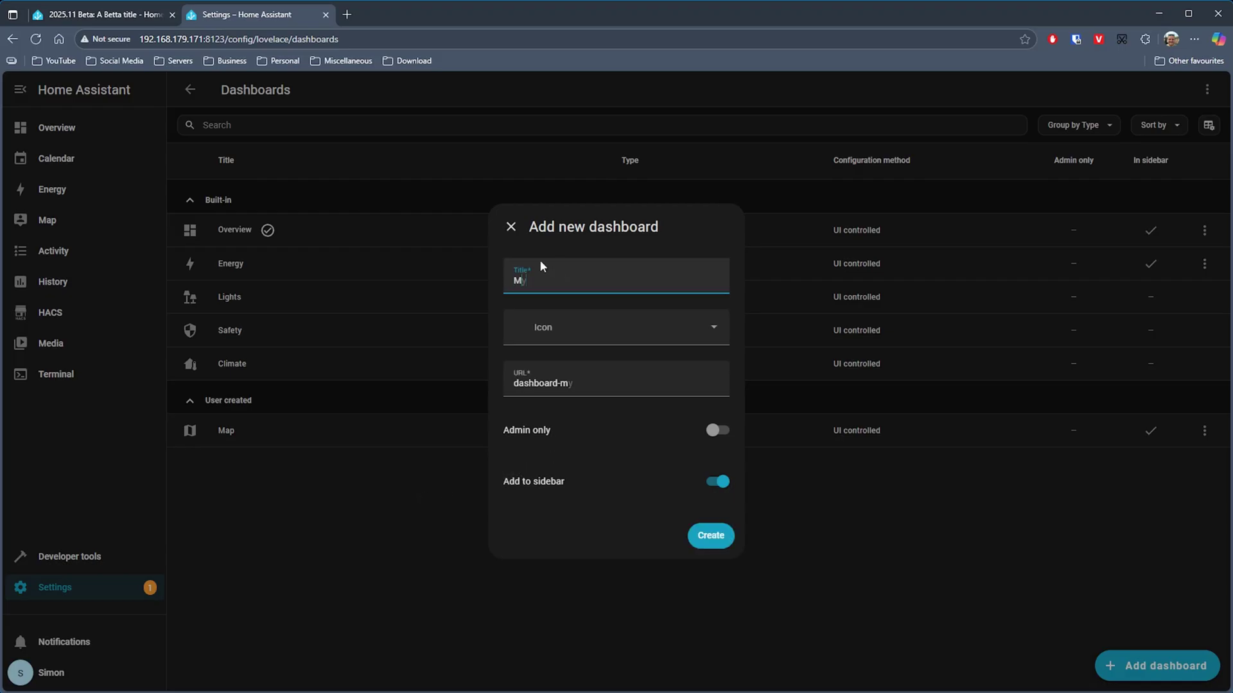
{"action": "type", "text": " Test Home"}
{"action": "left_click", "coordinate": [711, 535]}
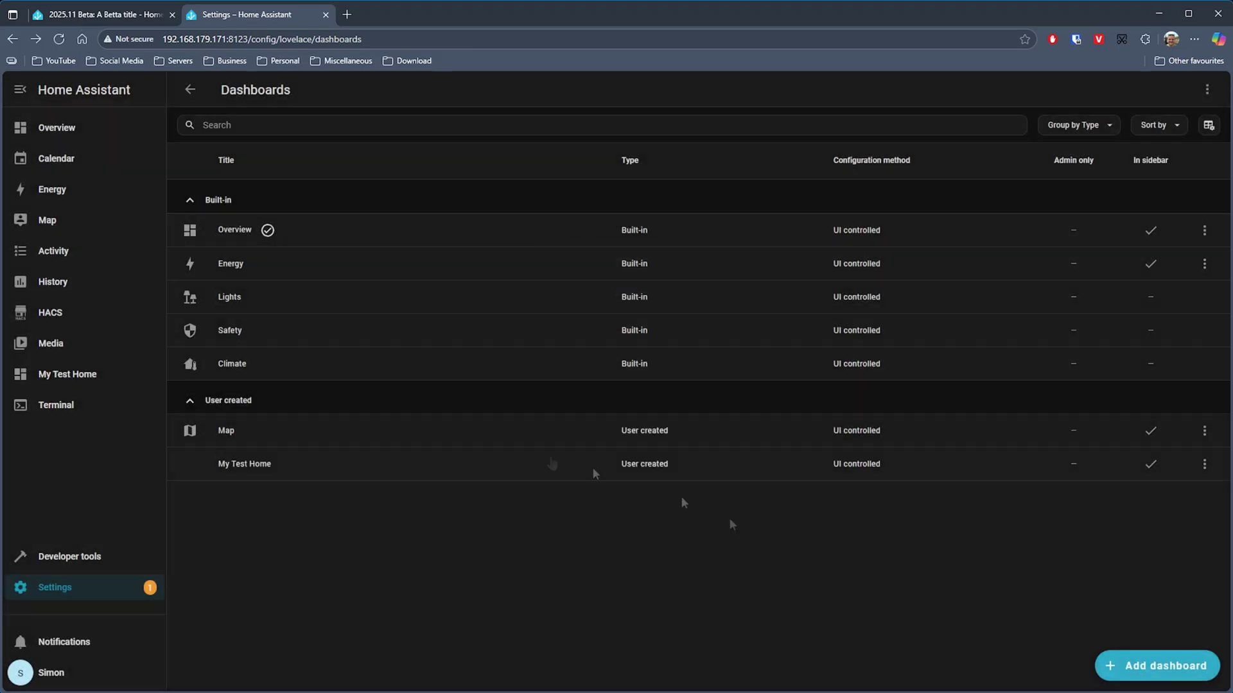
{"action": "left_click", "coordinate": [254, 472]}
- Visit the new dashboard's Safety, Climate and Lights summary pages, returning to My Test Home each time
{"action": "scroll", "coordinate": [755, 405], "scroll_direction": "down", "scroll_amount": 1}
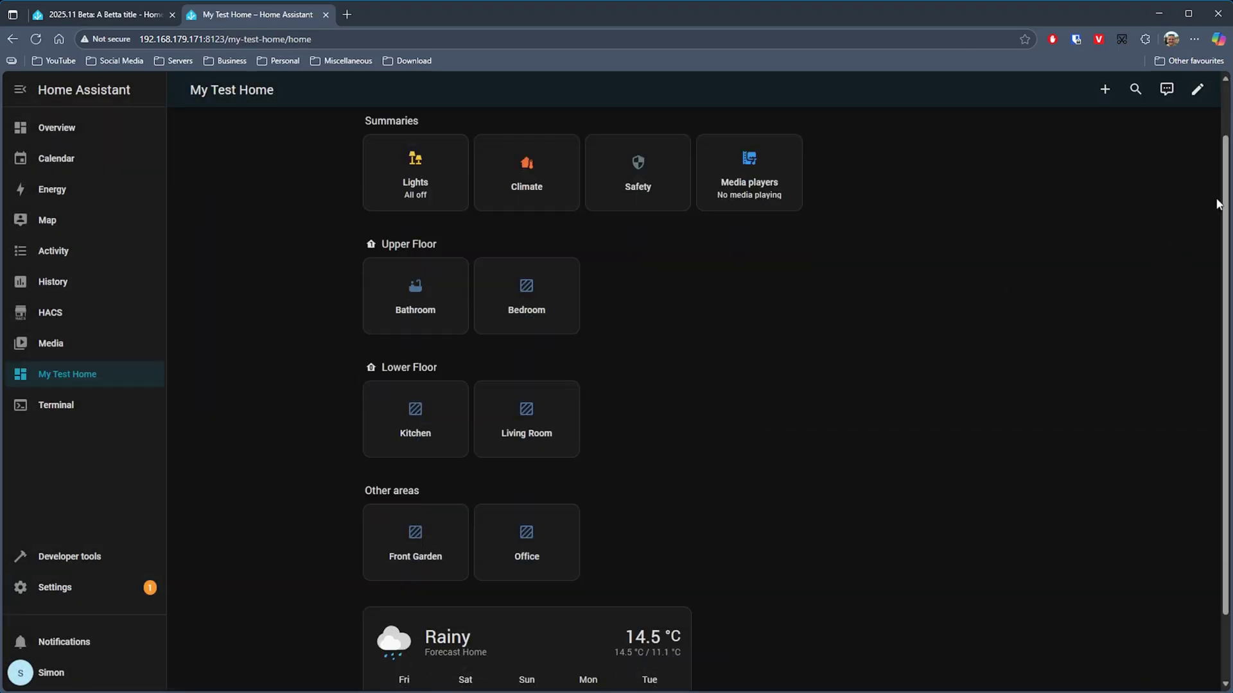
{"action": "scroll", "coordinate": [1226, 215], "scroll_direction": "down", "scroll_amount": 1}
{"action": "scroll", "coordinate": [1226, 215], "scroll_direction": "up", "scroll_amount": 2}
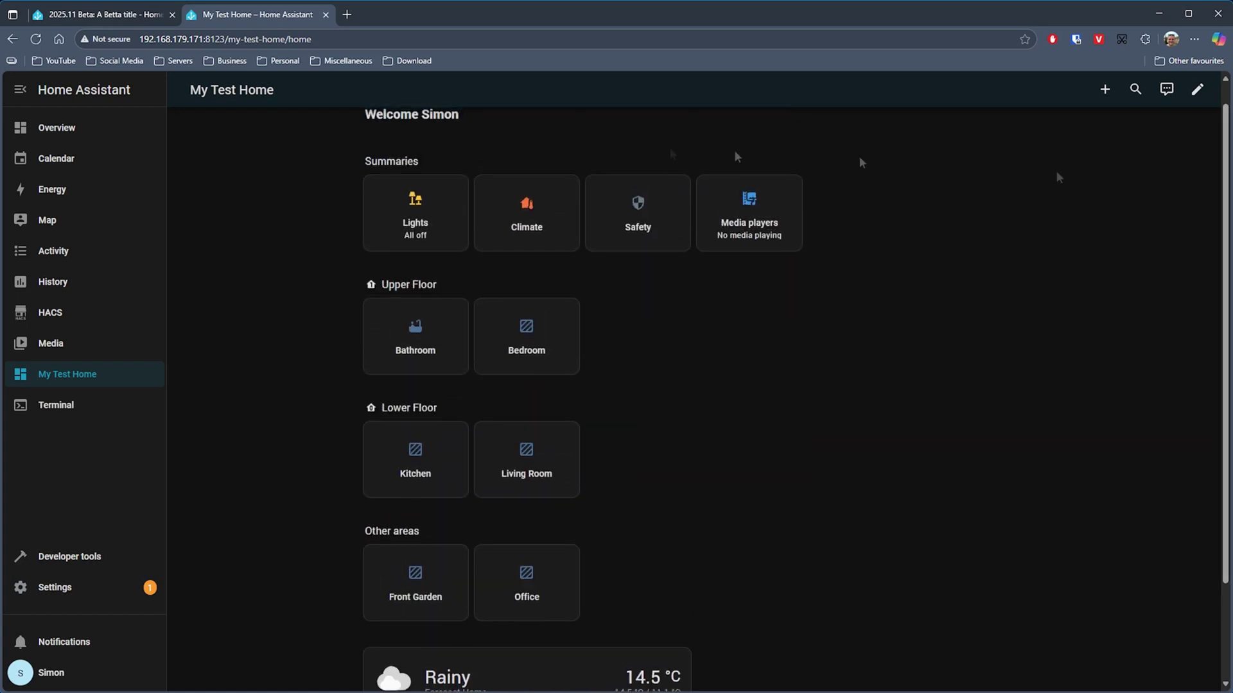
{"action": "left_click", "coordinate": [635, 229]}
{"action": "left_click", "coordinate": [191, 91]}
{"action": "left_click", "coordinate": [531, 267]}
{"action": "left_click", "coordinate": [184, 96]}
{"action": "left_click", "coordinate": [415, 235]}
{"action": "left_click", "coordinate": [184, 91]}
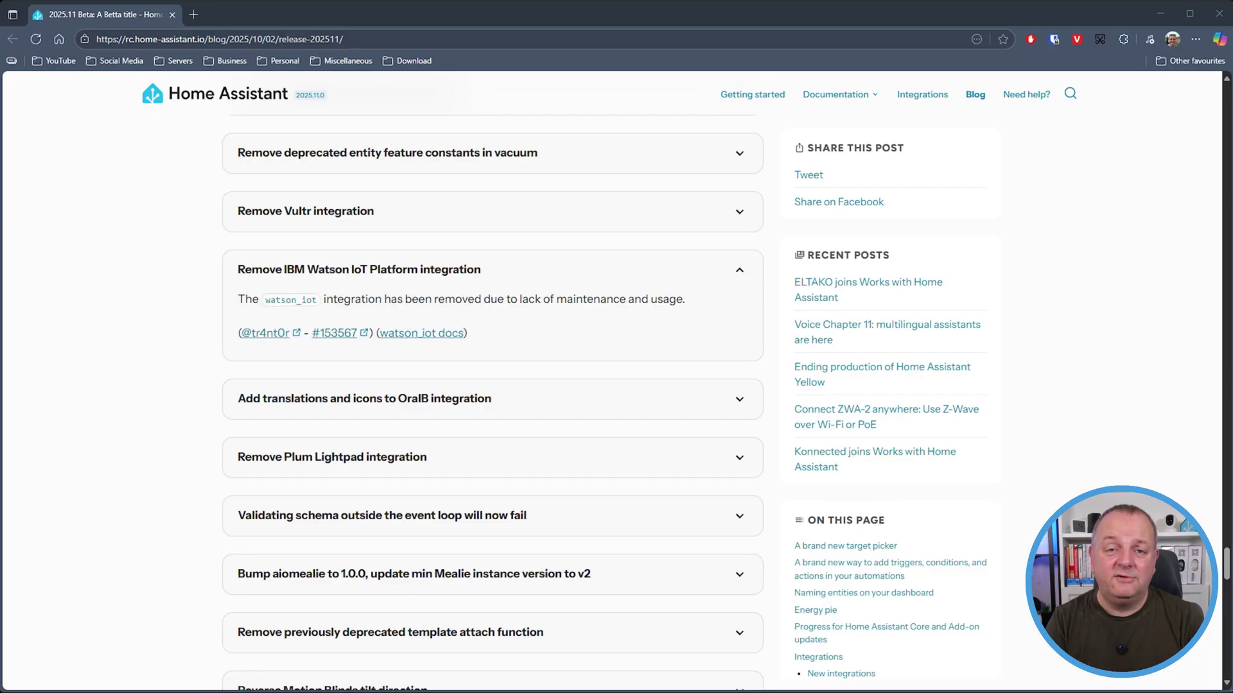
- Expand the Plum Lightpad and lock entries, and view then collapse the media_player and camera entries
{"action": "left_click", "coordinate": [739, 457]}
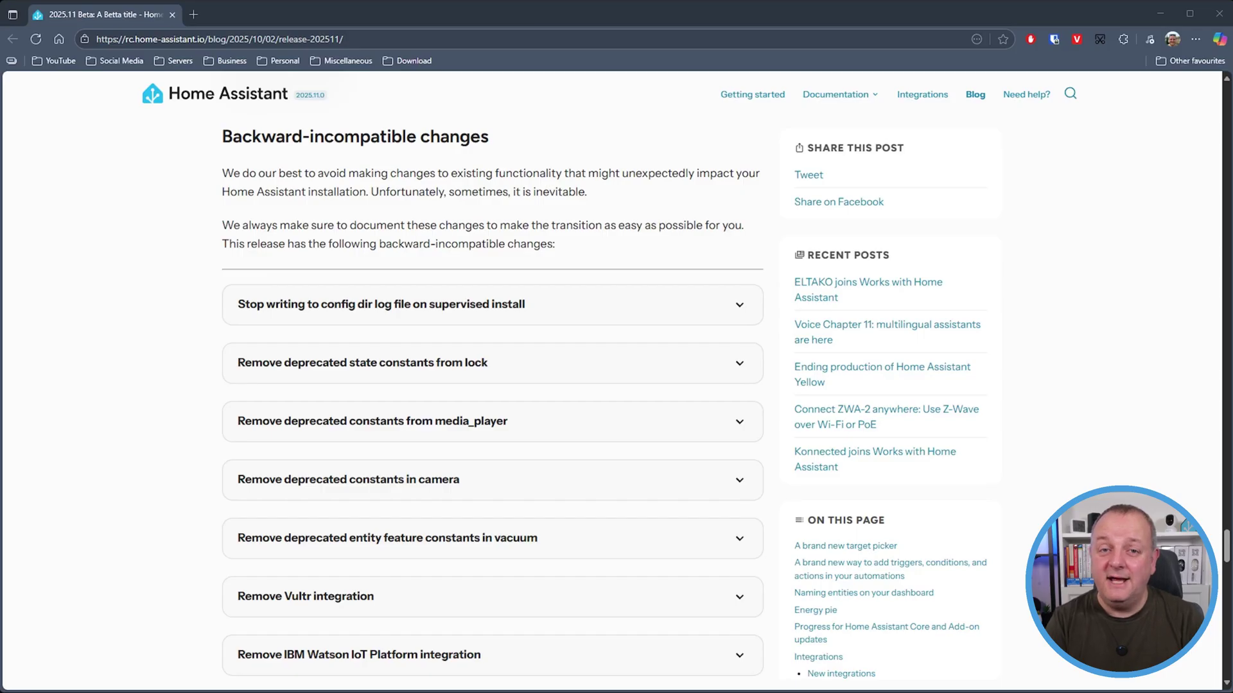
{"action": "left_click", "coordinate": [363, 362]}
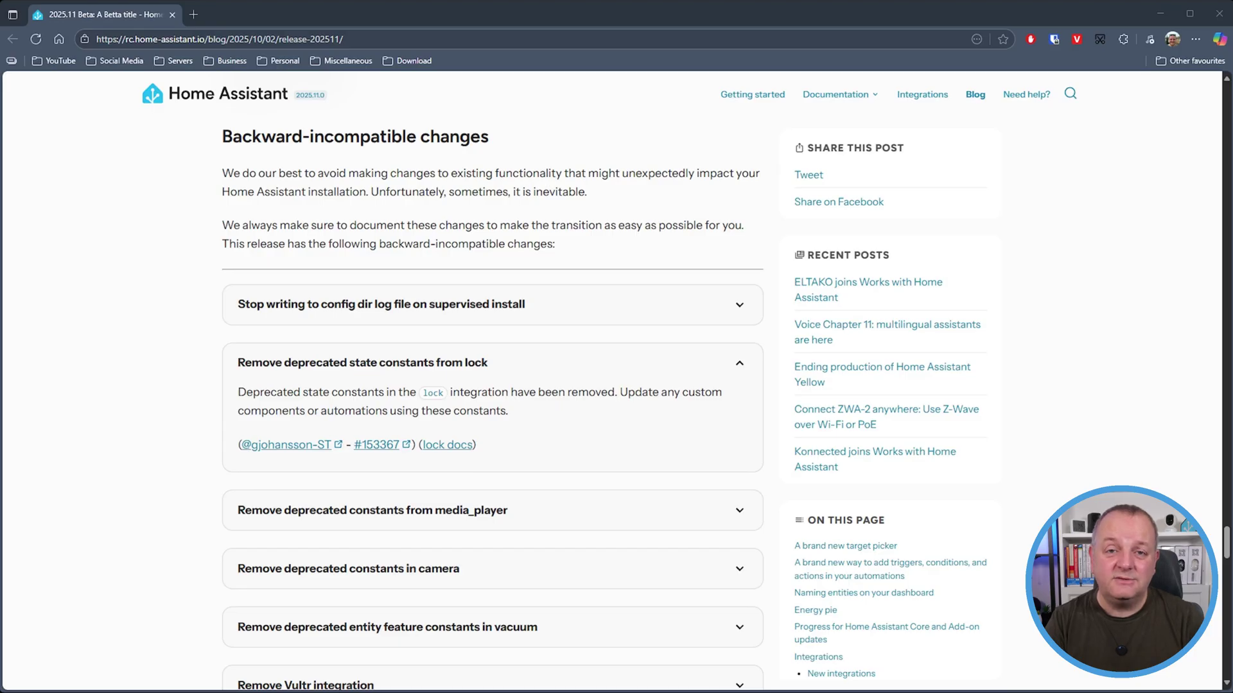
{"action": "left_click", "coordinate": [739, 509]}
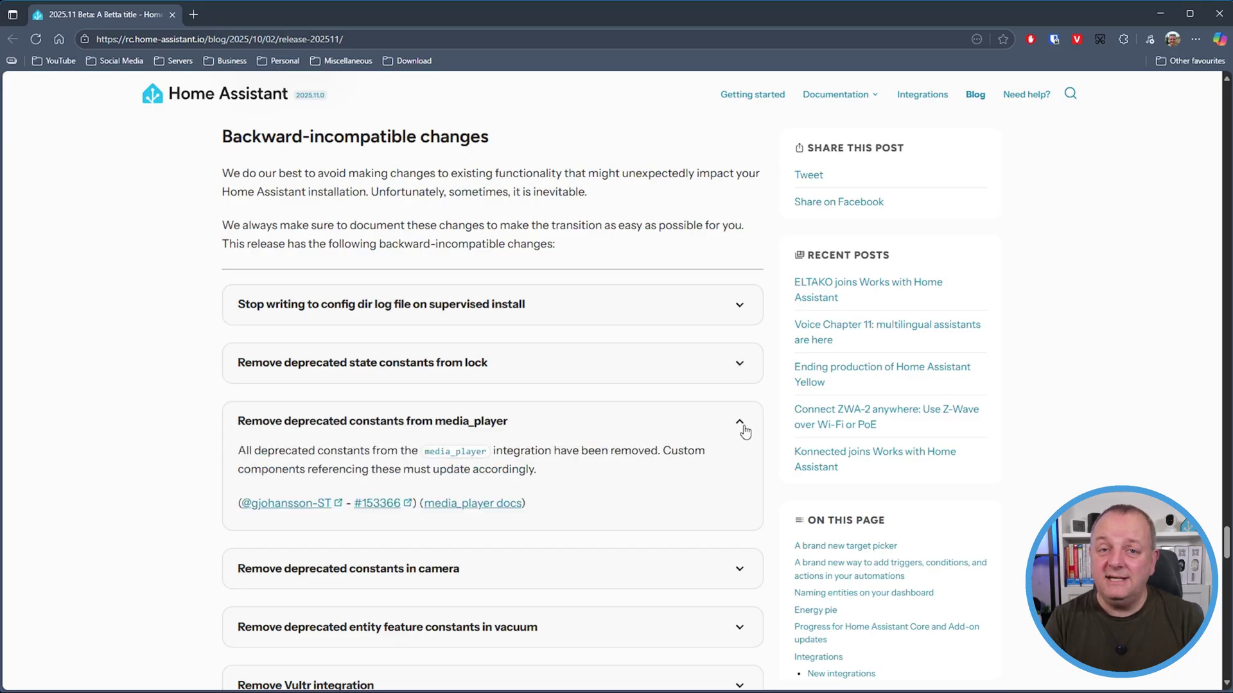
{"action": "left_click", "coordinate": [744, 428]}
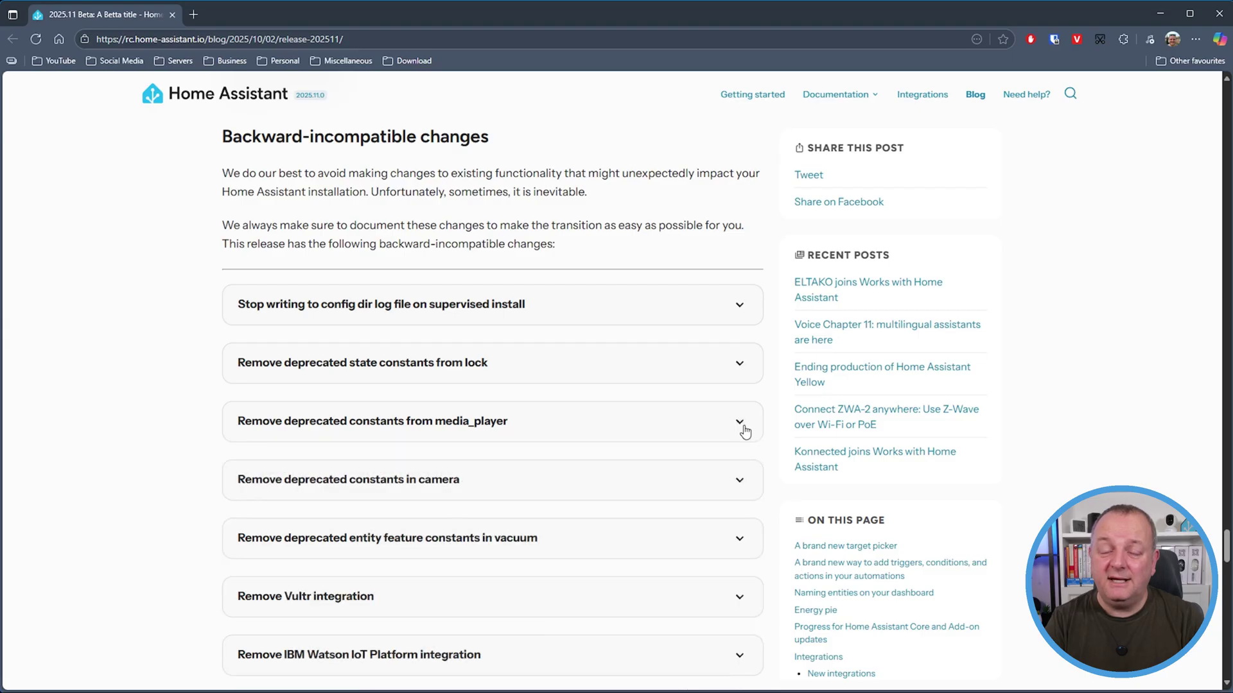
{"action": "left_click", "coordinate": [739, 486]}
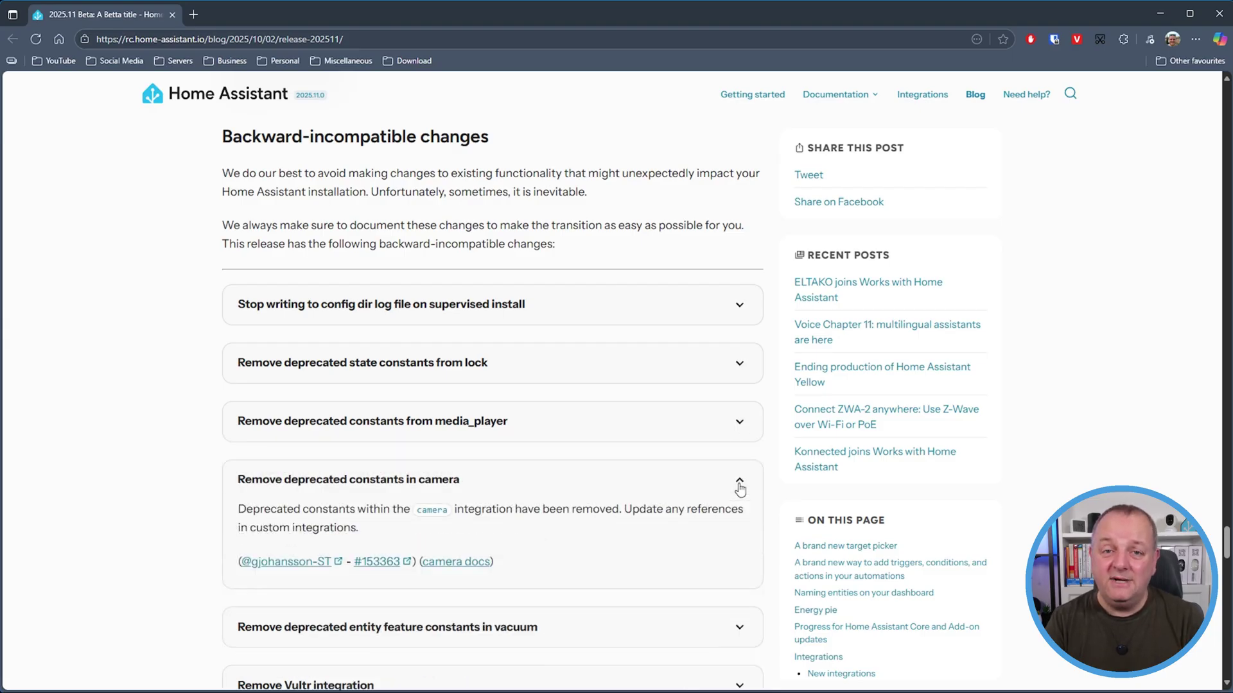
{"action": "left_click", "coordinate": [740, 488]}
- Expand the vacuum, cover, alarm_control_panel, fritzbox and ConfigSource removal entries
{"action": "scroll", "coordinate": [740, 488], "scroll_direction": "down", "scroll_amount": 3}
{"action": "left_click", "coordinate": [743, 353]}
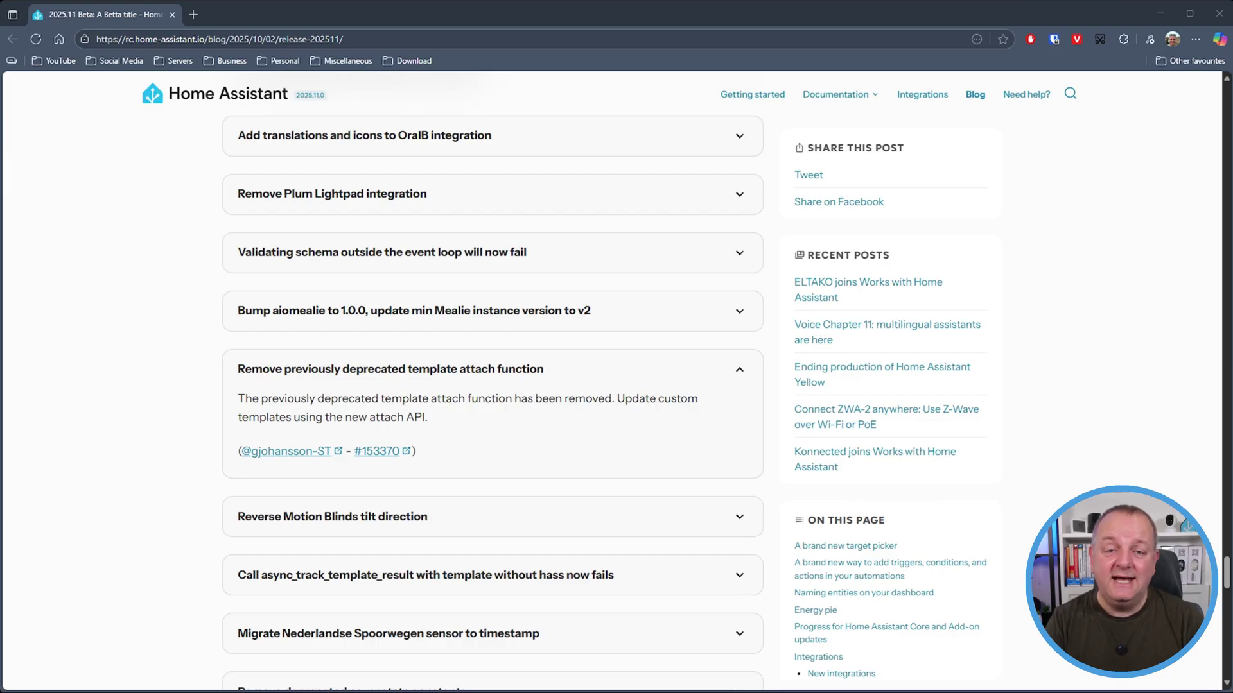
{"action": "scroll", "coordinate": [492, 398], "scroll_direction": "down", "scroll_amount": 3}
{"action": "left_click", "coordinate": [352, 410]}
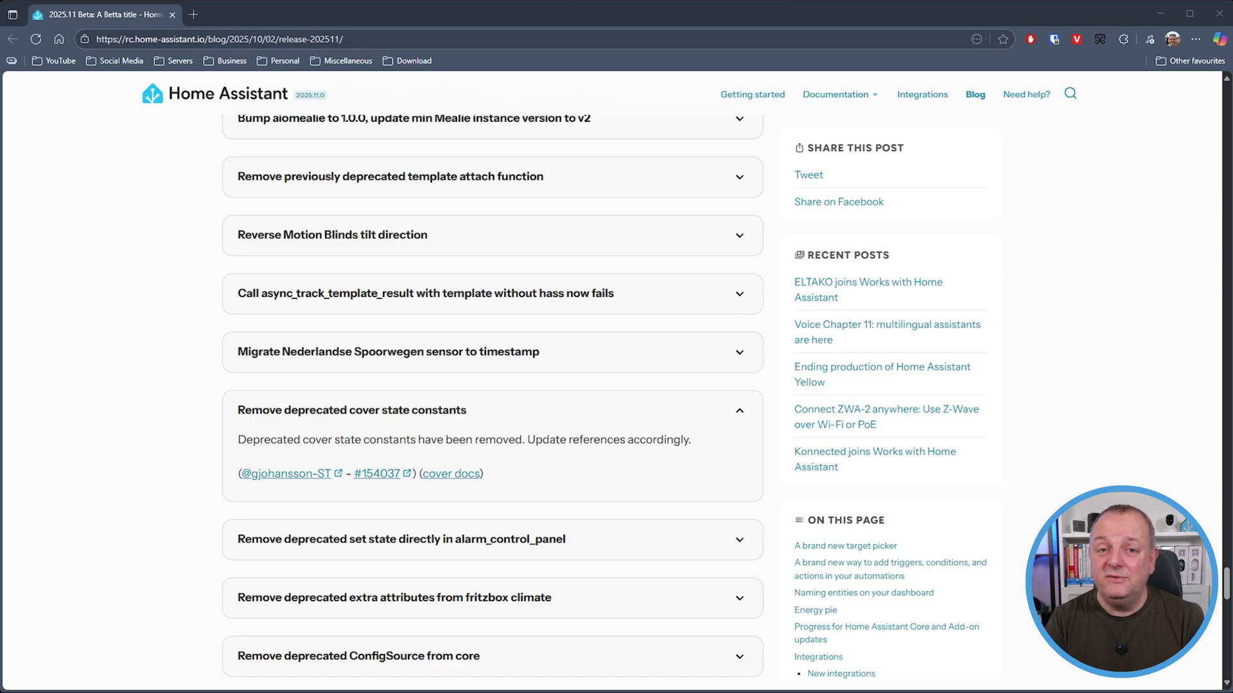
{"action": "scroll", "coordinate": [352, 409], "scroll_direction": "down", "scroll_amount": 2}
{"action": "left_click", "coordinate": [352, 411]}
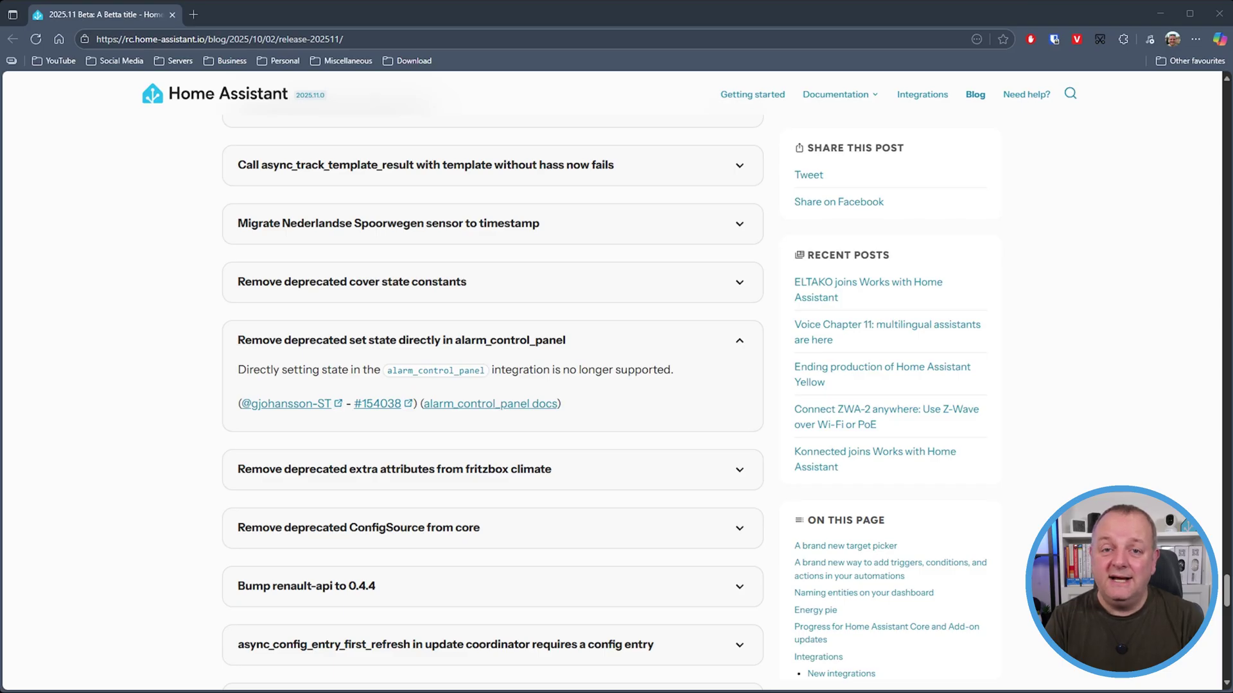
{"action": "left_click", "coordinate": [352, 470]}
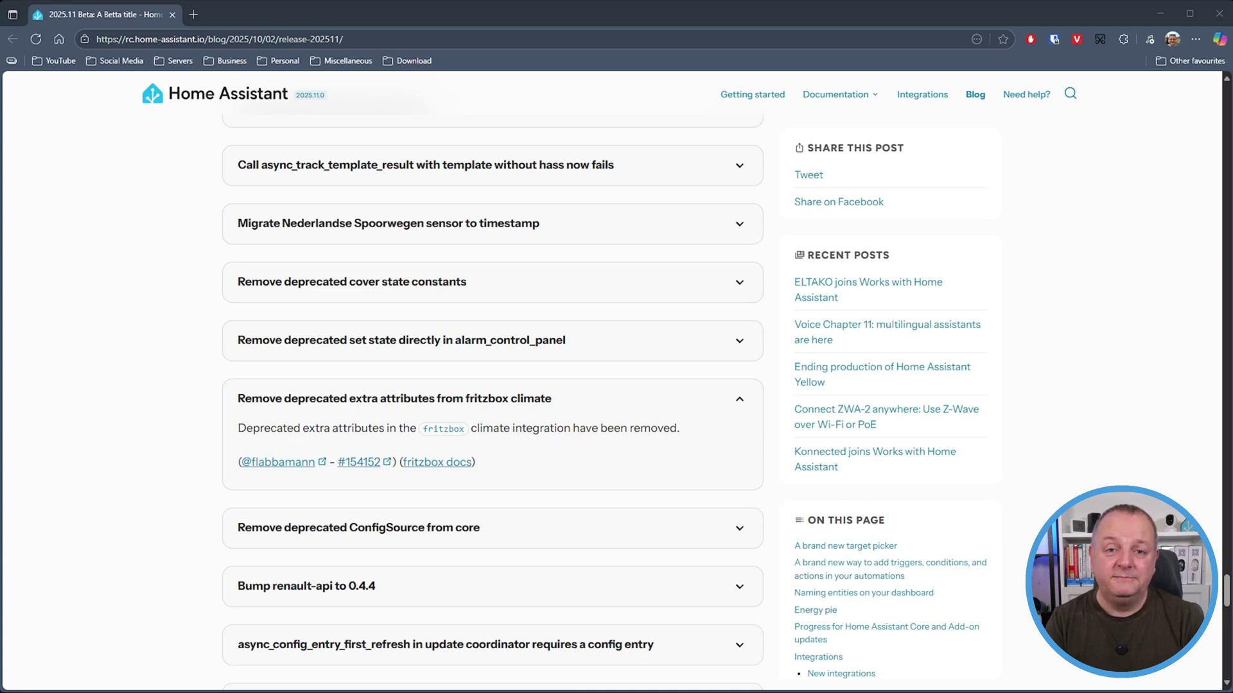
{"action": "left_click", "coordinate": [359, 527]}
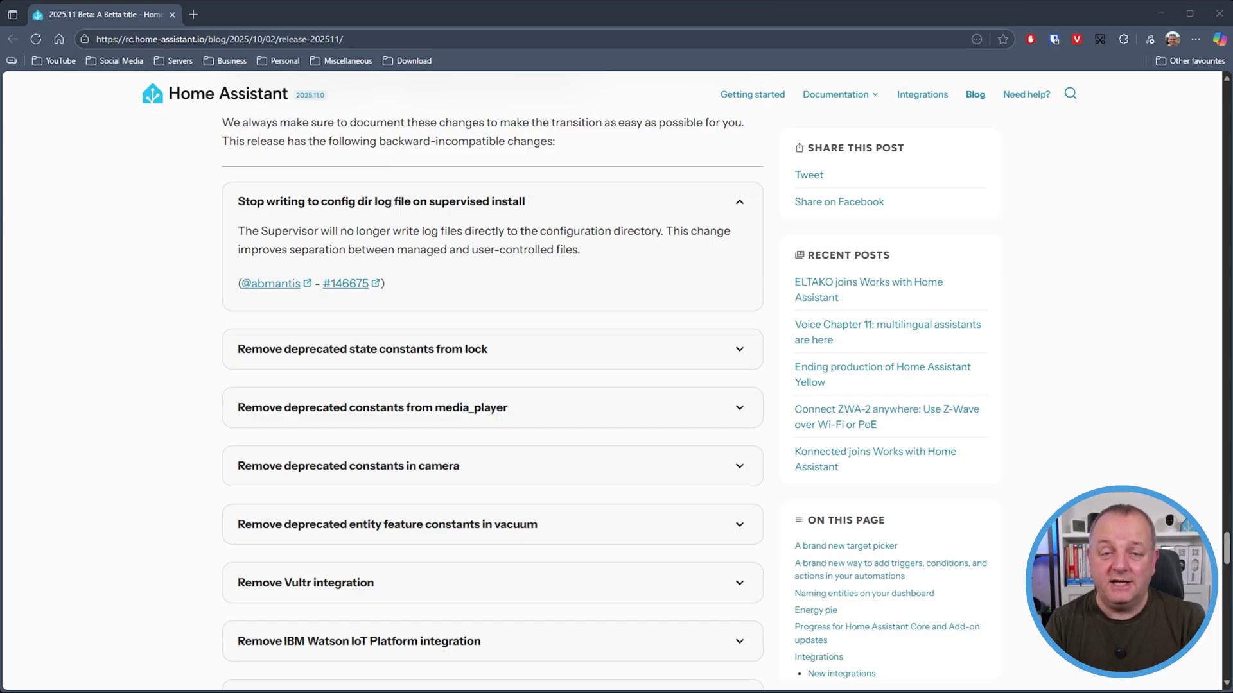
- Expand the schema validation, aiomealie, Motion Blinds, async_track_template_result and async_config_entry_first_refresh entries
{"action": "scroll", "coordinate": [492, 386], "scroll_direction": "down", "scroll_amount": 7}
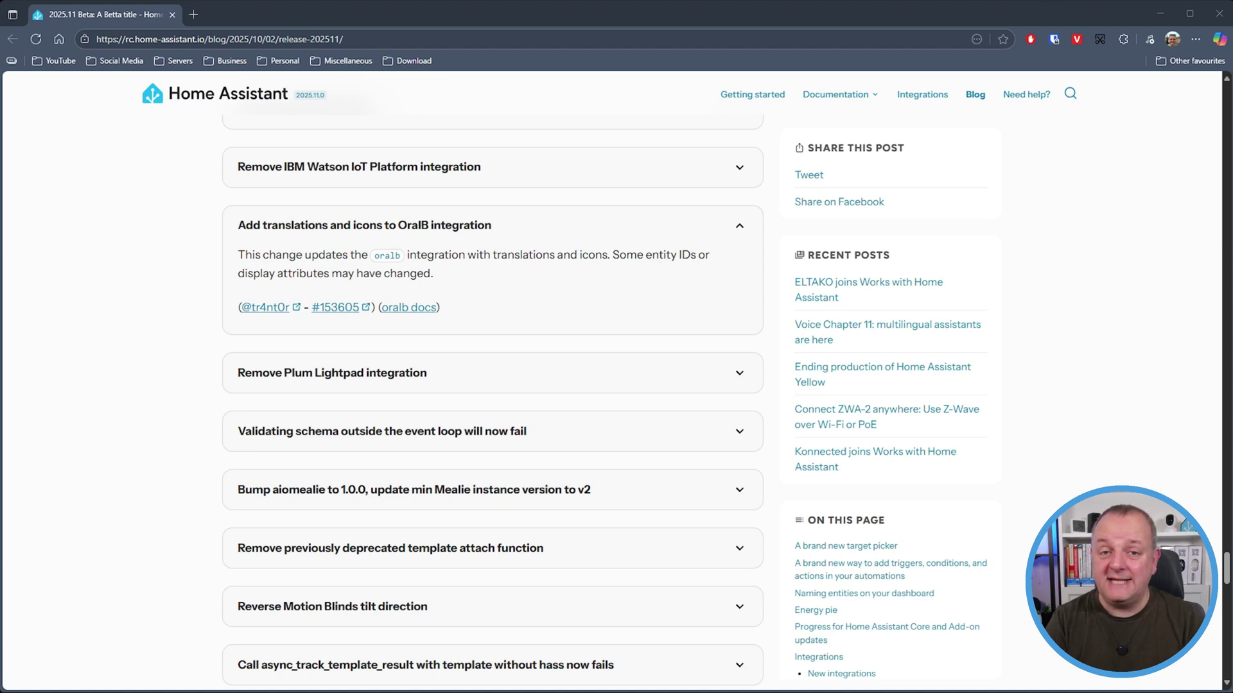
{"action": "left_click", "coordinate": [382, 431]}
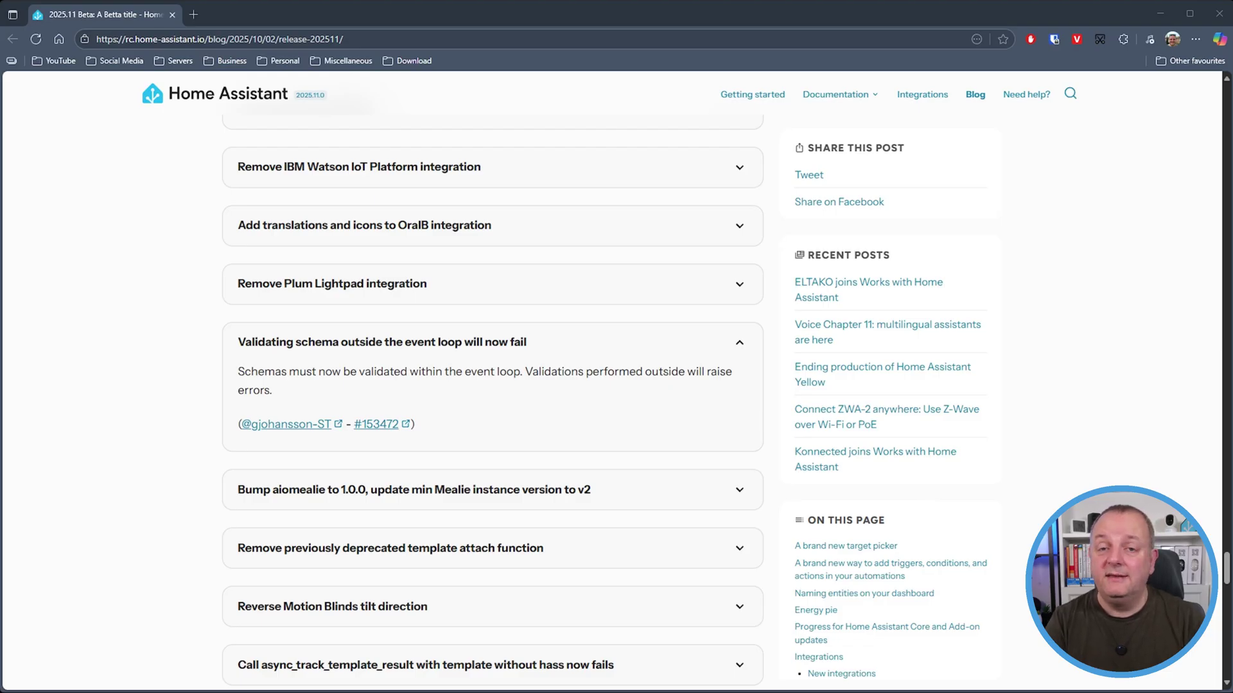
{"action": "left_click", "coordinate": [414, 489]}
{"action": "scroll", "coordinate": [492, 385], "scroll_direction": "down", "scroll_amount": 2}
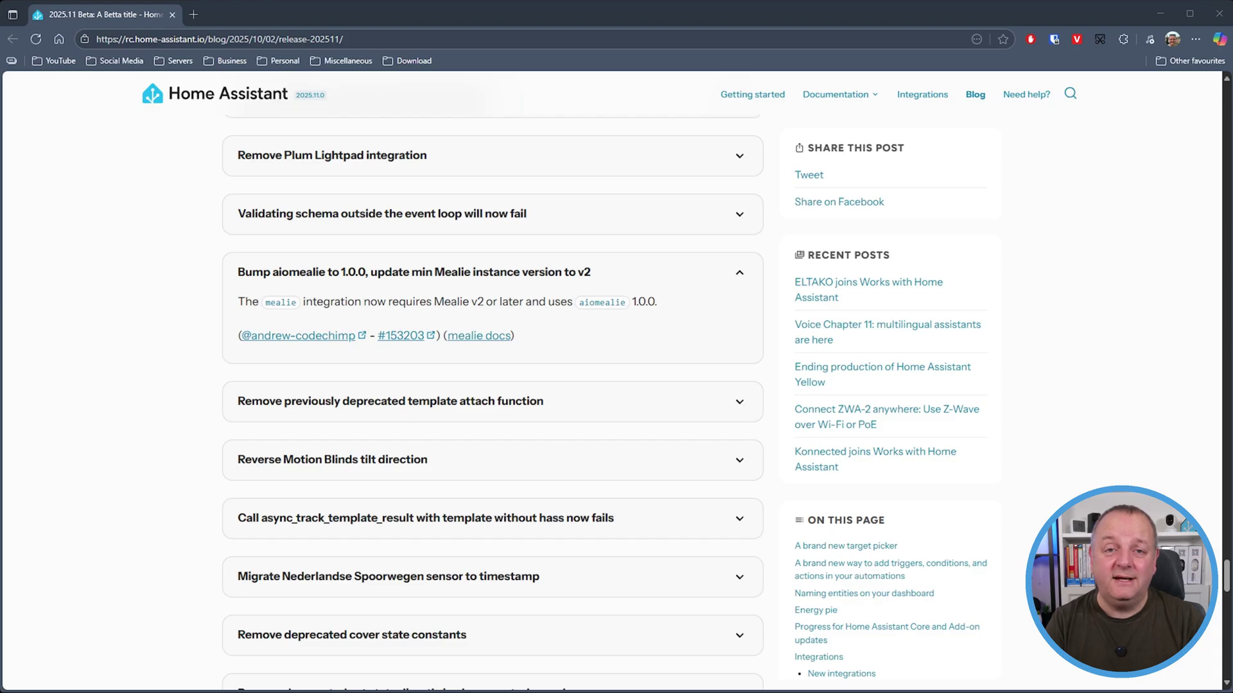
{"action": "left_click", "coordinate": [332, 459]}
{"action": "scroll", "coordinate": [492, 386], "scroll_direction": "down", "scroll_amount": 2}
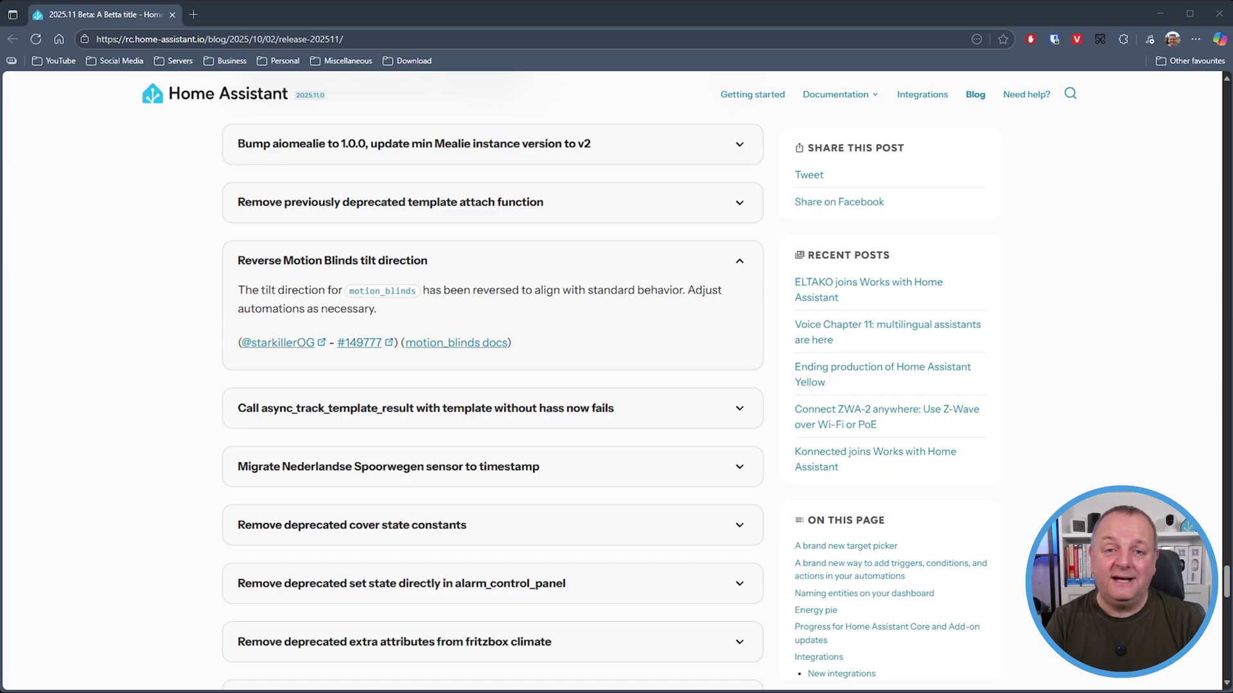
{"action": "left_click", "coordinate": [426, 408]}
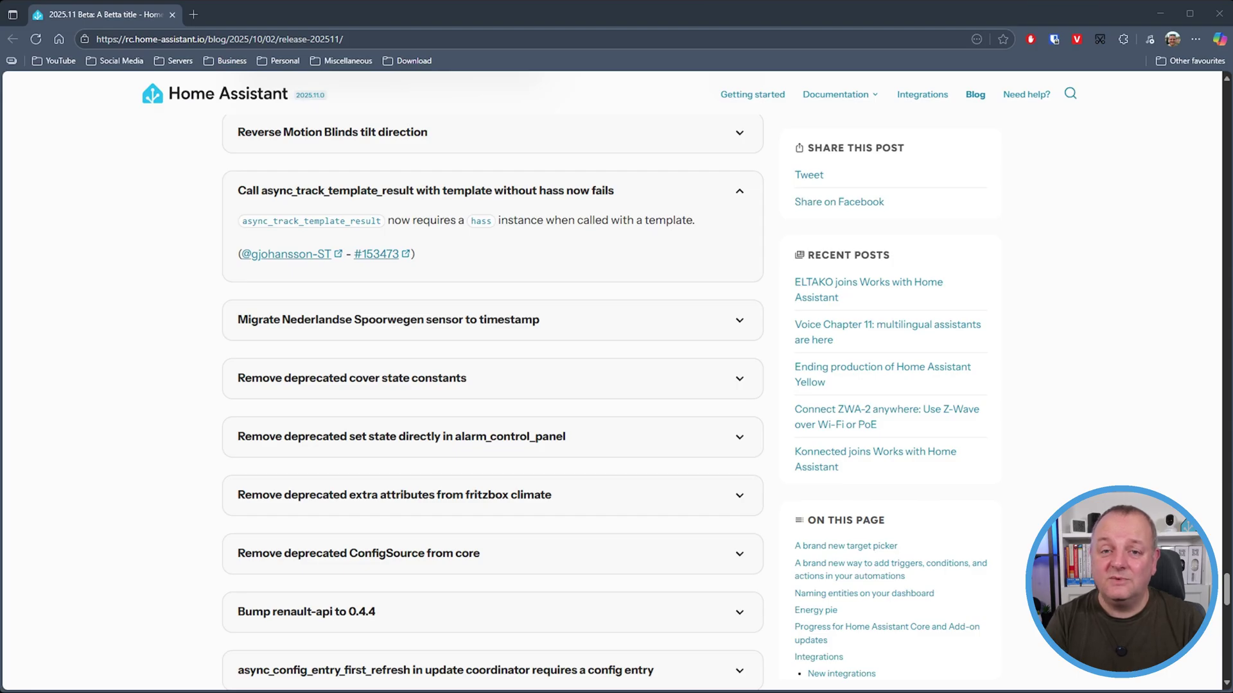
{"action": "left_click", "coordinate": [445, 670]}
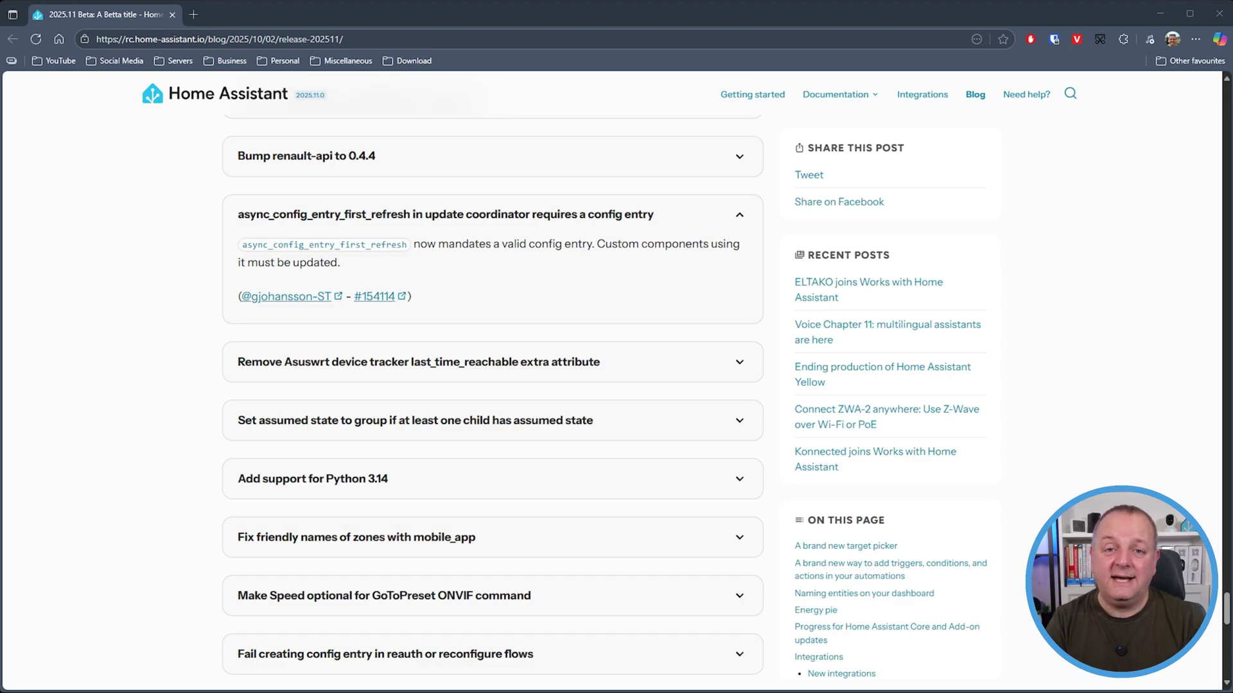
{"action": "scroll", "coordinate": [492, 385], "scroll_direction": "up", "scroll_amount": 7}
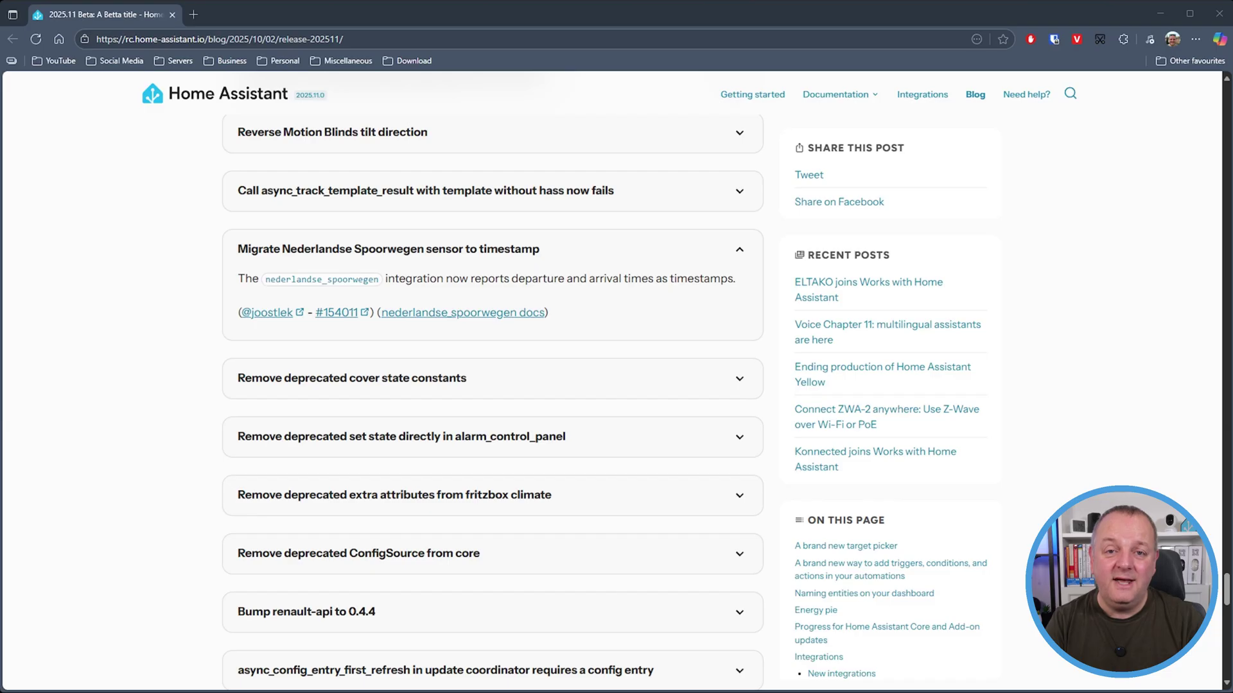
- Expand the group assumed state, Python 3.14 support and mobile_app zone names entries
{"action": "scroll", "coordinate": [493, 398], "scroll_direction": "down", "scroll_amount": 10}
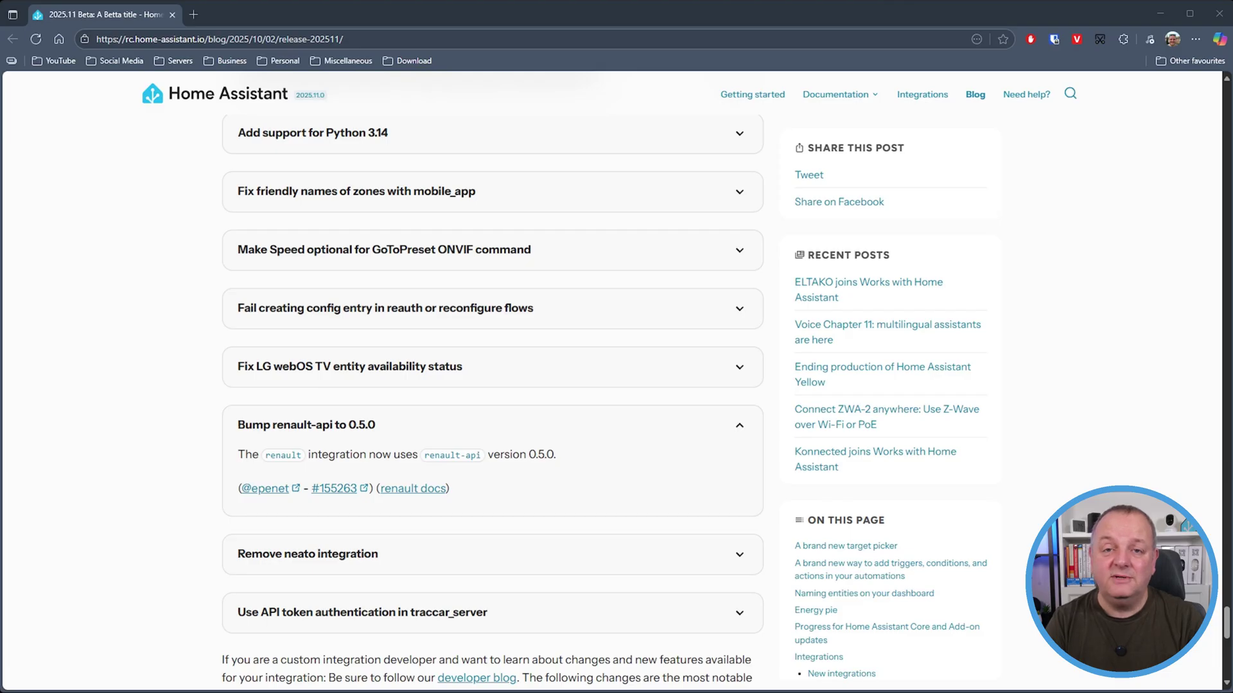
{"action": "scroll", "coordinate": [493, 398], "scroll_direction": "up", "scroll_amount": 5}
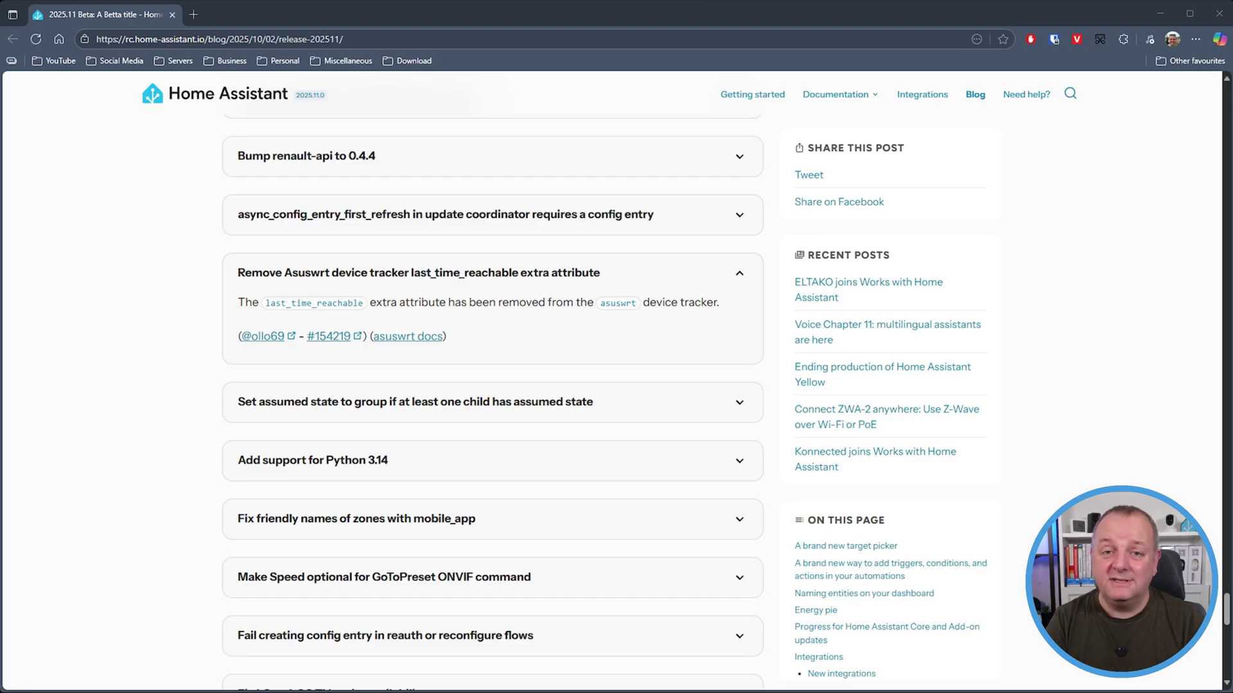
{"action": "left_click", "coordinate": [415, 401]}
{"action": "scroll", "coordinate": [493, 386], "scroll_direction": "down", "scroll_amount": 2}
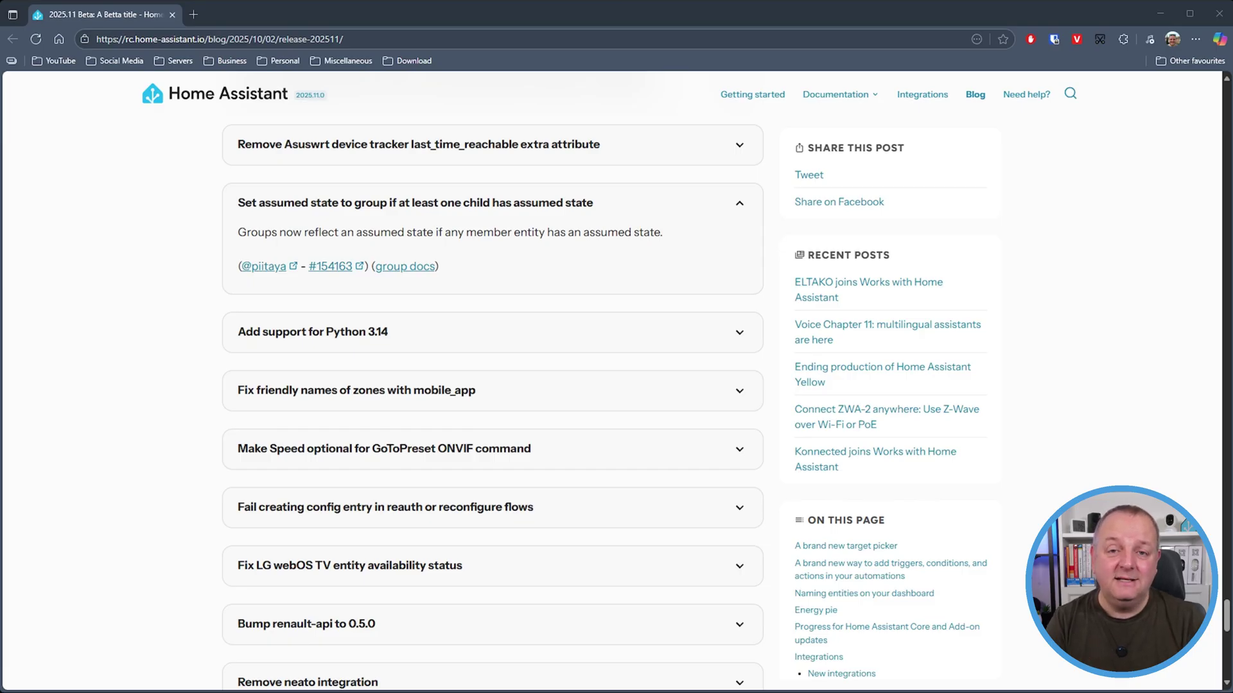
{"action": "left_click", "coordinate": [739, 331]}
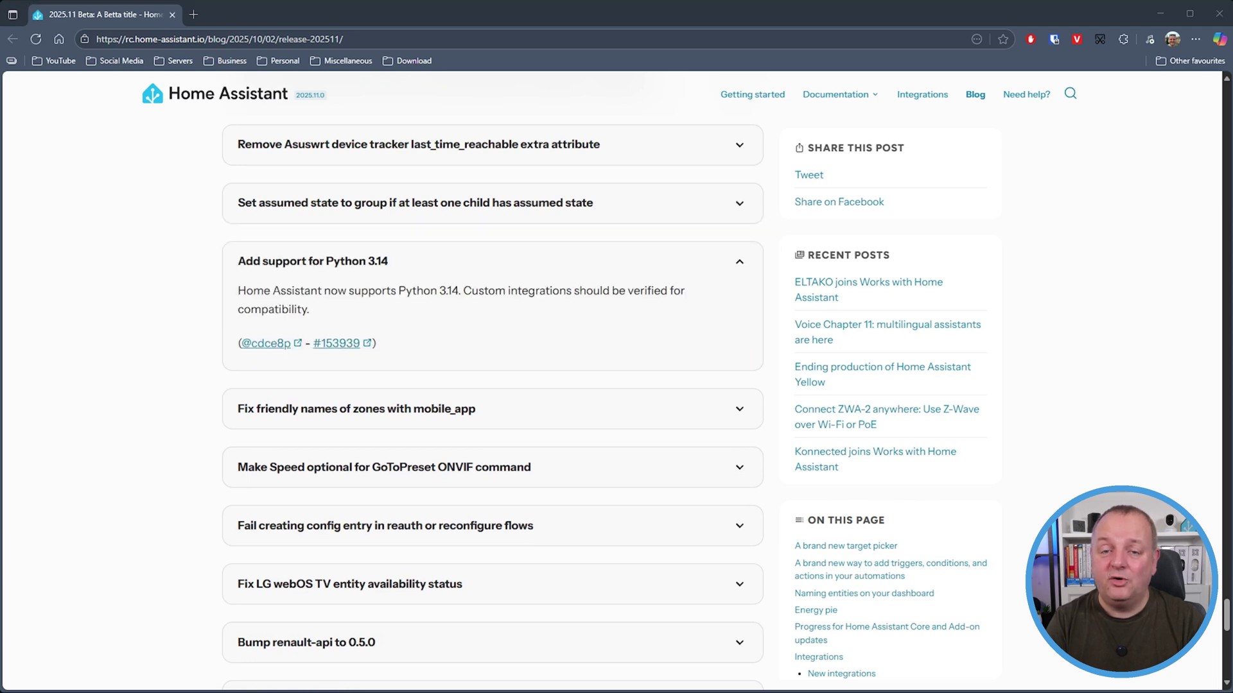
{"action": "left_click", "coordinate": [739, 409]}
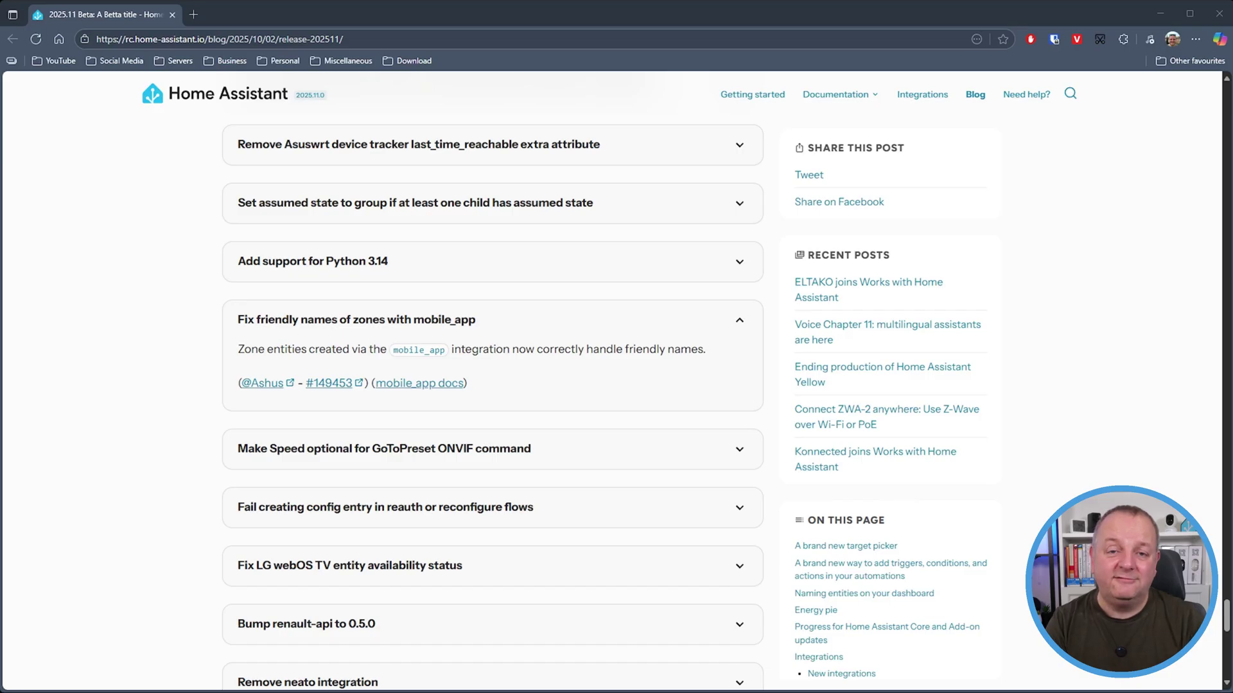
- Expand the ONVIF GoToPreset, reauth failure, LG webOS and traccar_server API token entries
{"action": "left_click", "coordinate": [739, 449]}
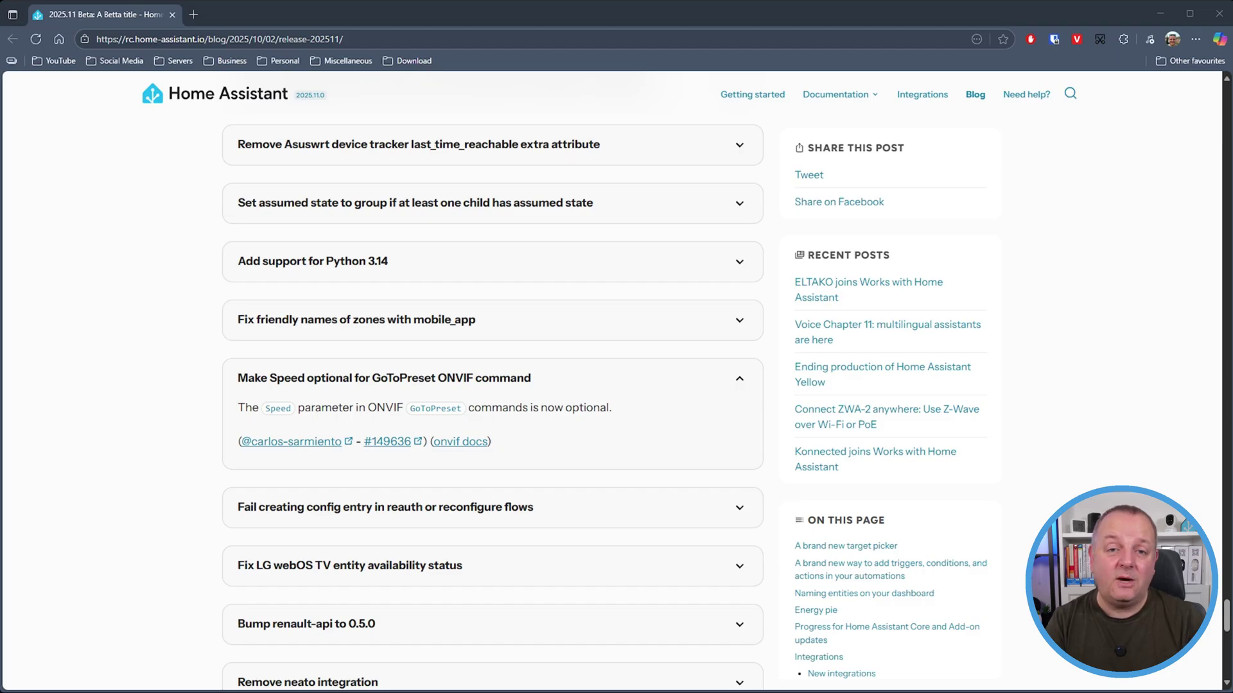
{"action": "left_click", "coordinate": [739, 506]}
{"action": "scroll", "coordinate": [493, 385], "scroll_direction": "down", "scroll_amount": 3}
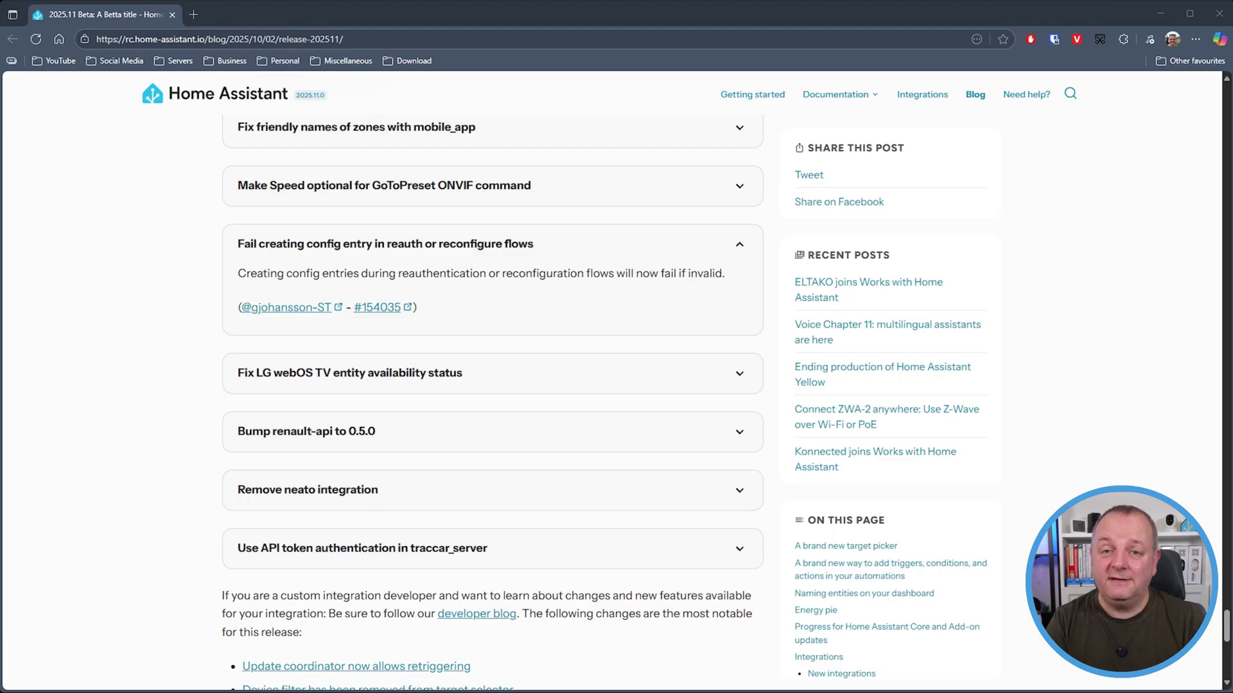
{"action": "left_click", "coordinate": [739, 373]}
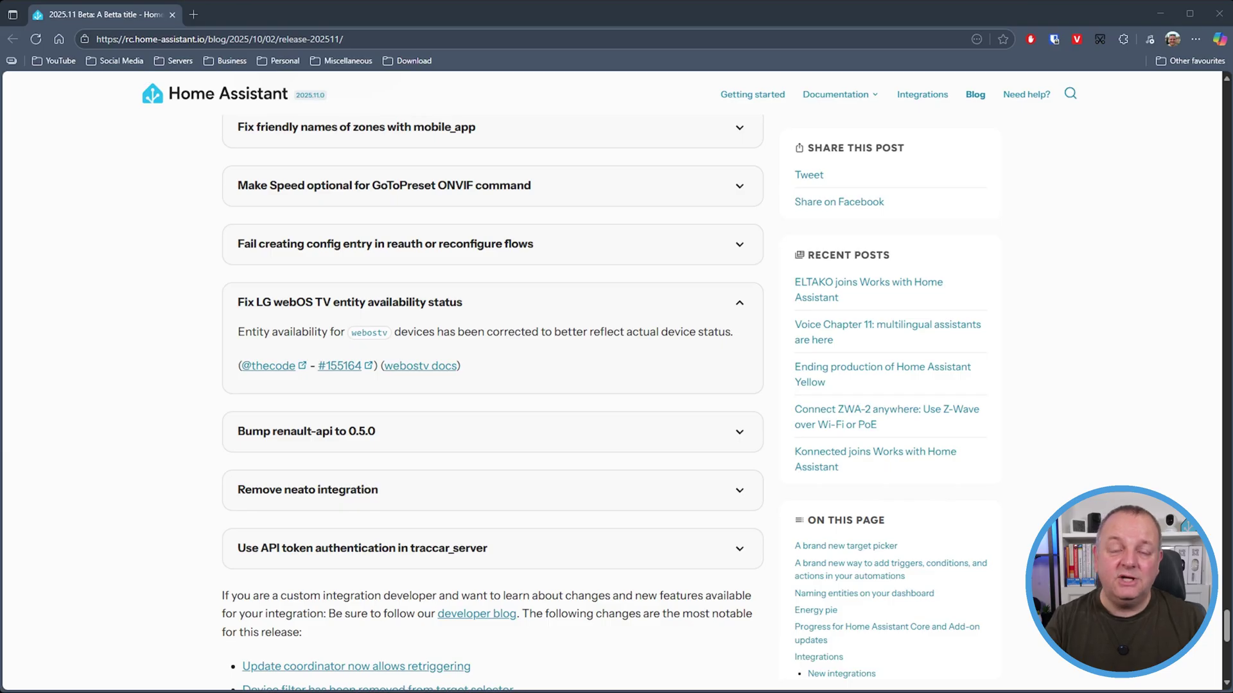
{"action": "left_click", "coordinate": [362, 547]}
{"action": "scroll", "coordinate": [492, 386], "scroll_direction": "down", "scroll_amount": 2}
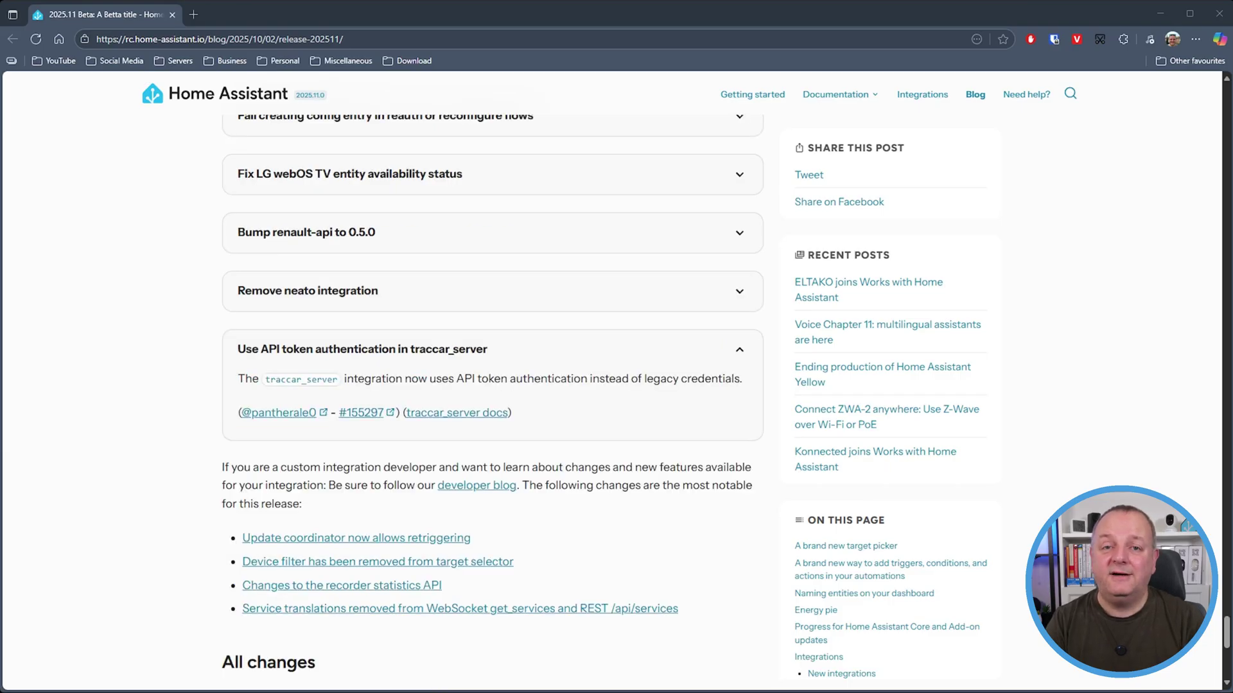